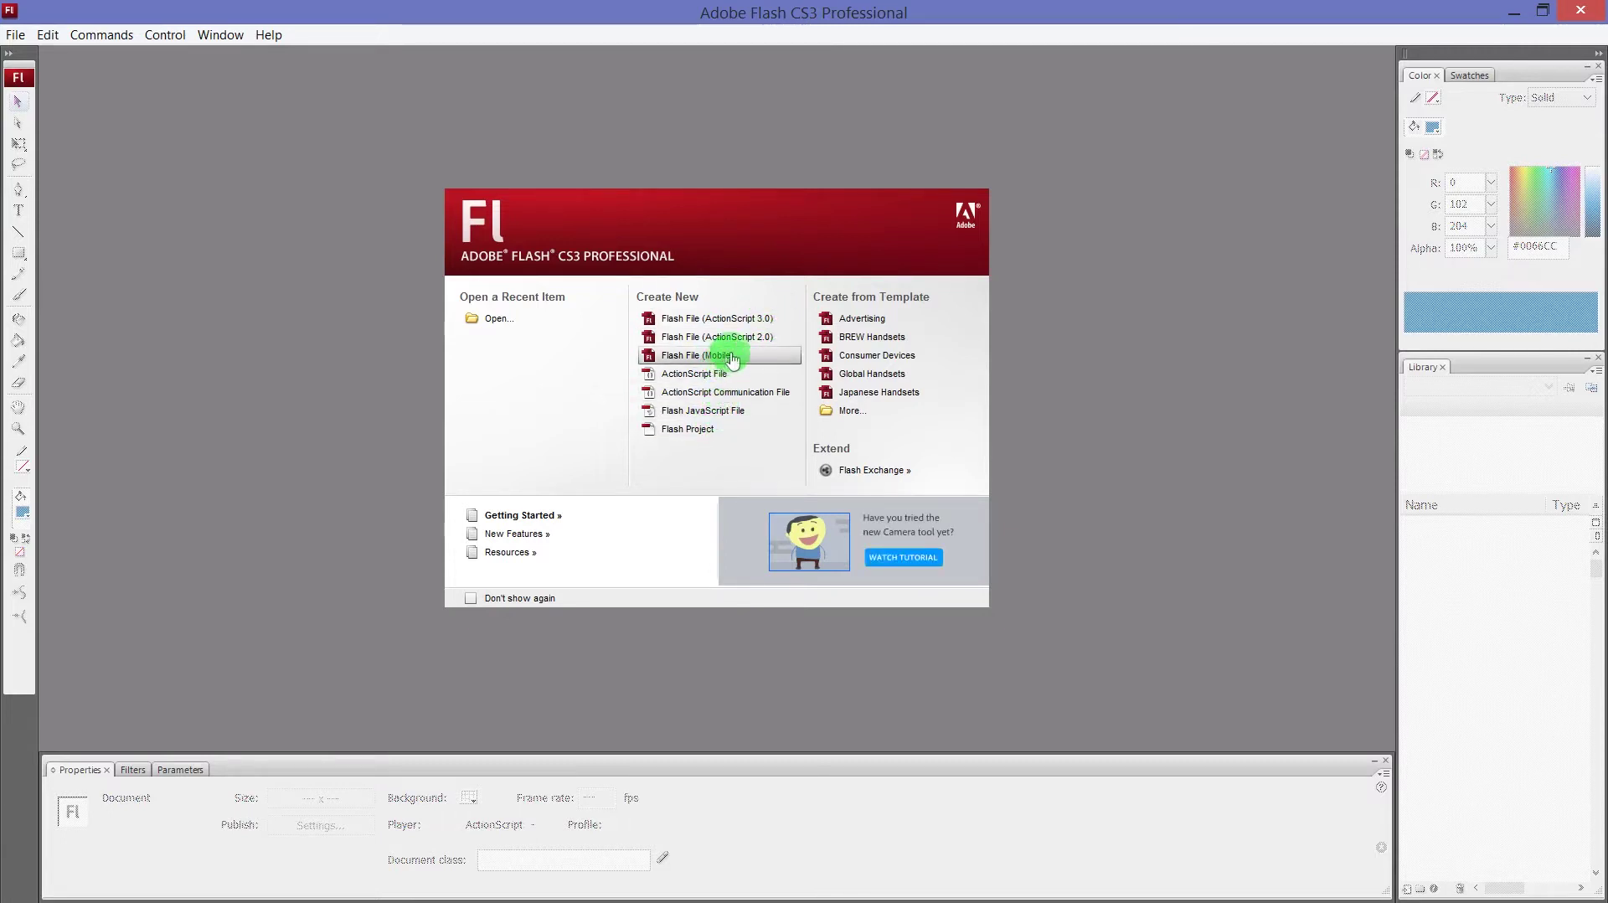
Create a new Flash File (ActionScript 2.0) document and look over its file commands
click(767, 338)
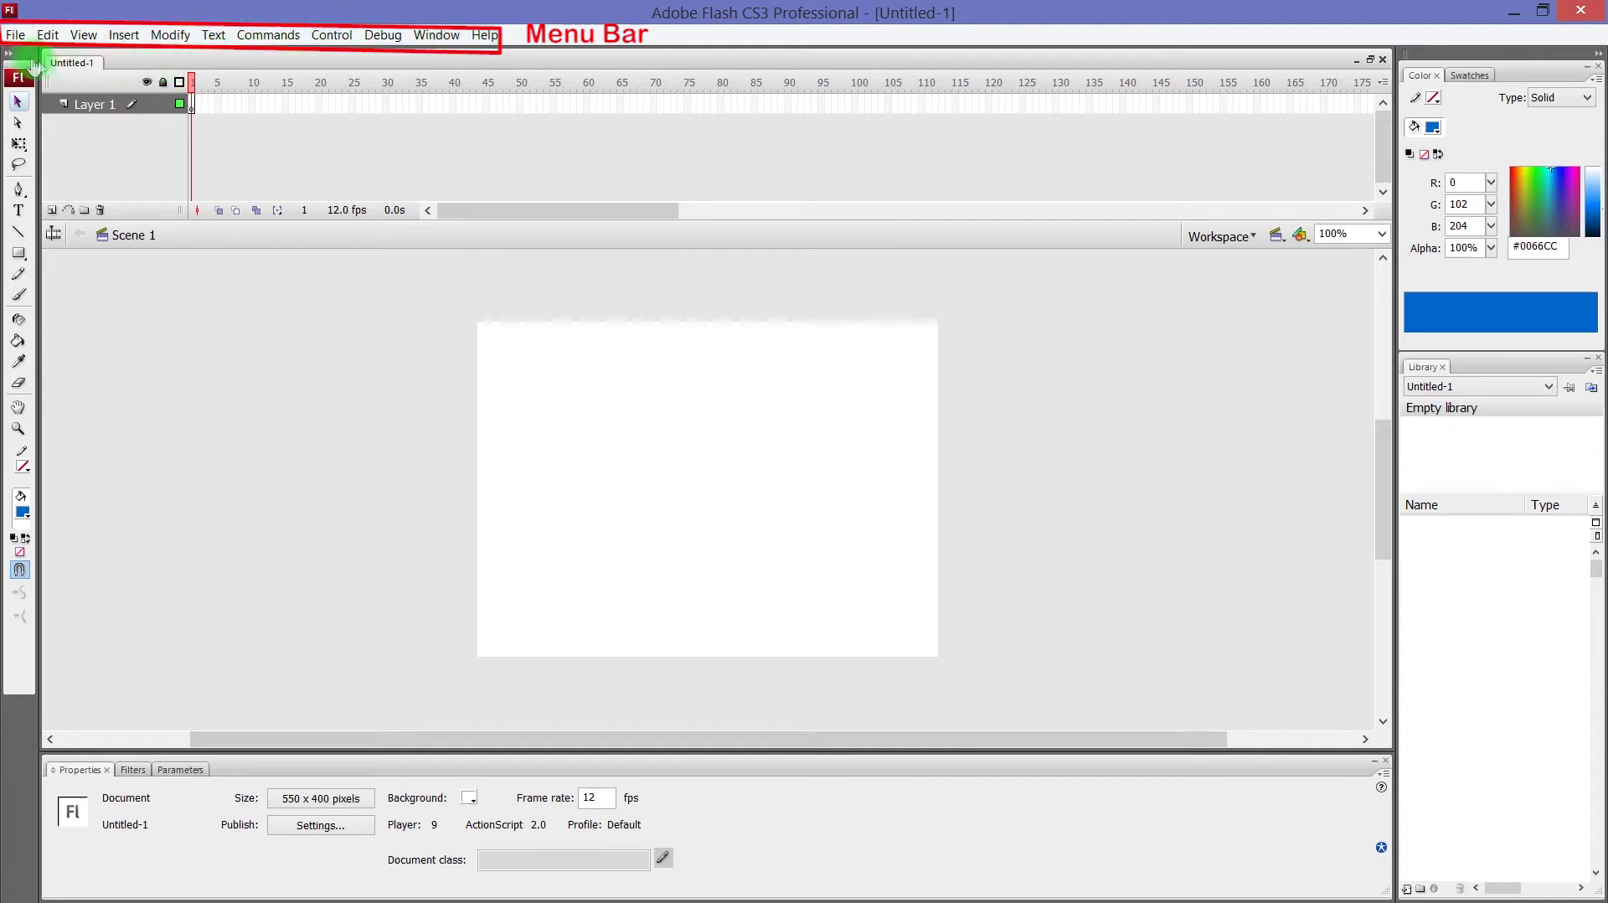
click(18, 37)
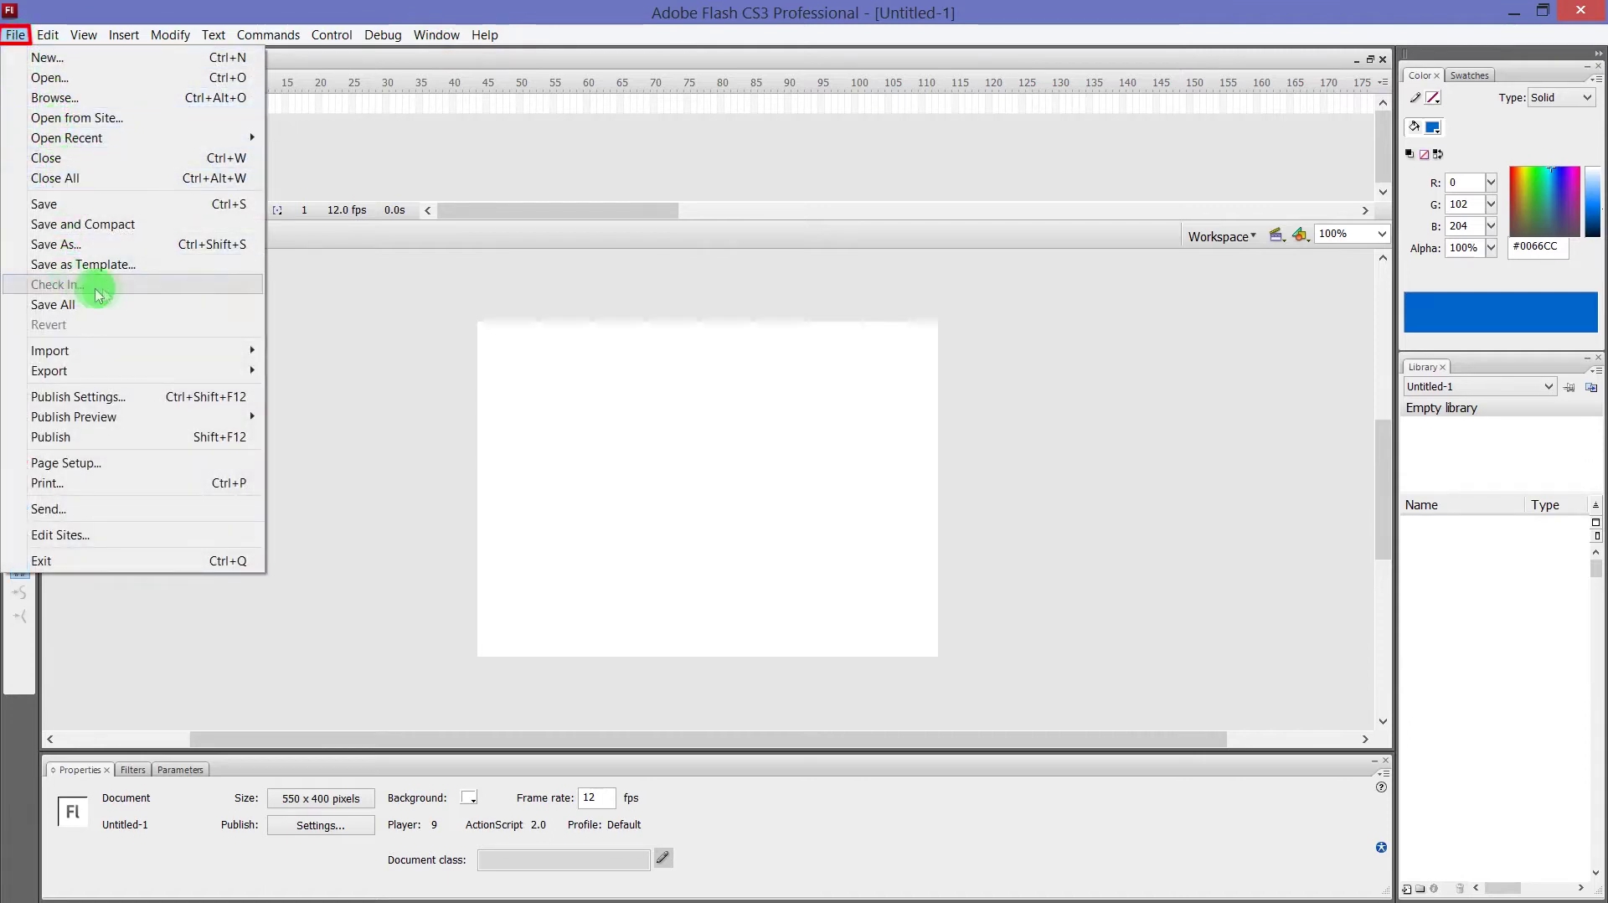
click(17, 36)
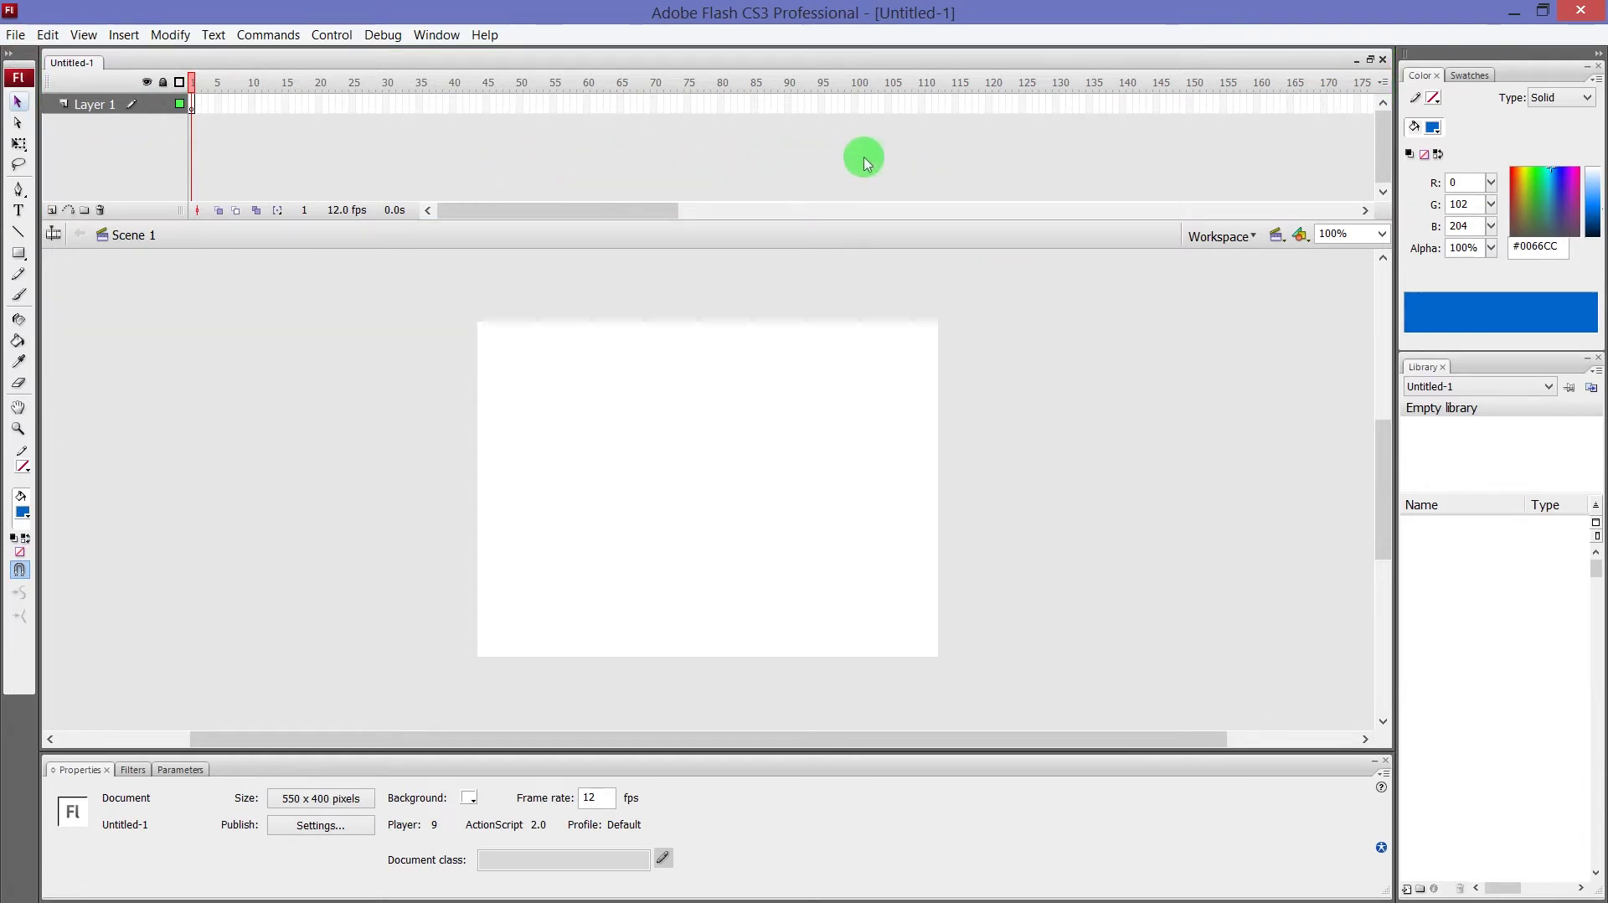
Try the Large and Tiny frame sizes in the timeline, and return the frames to Normal size
click(1384, 81)
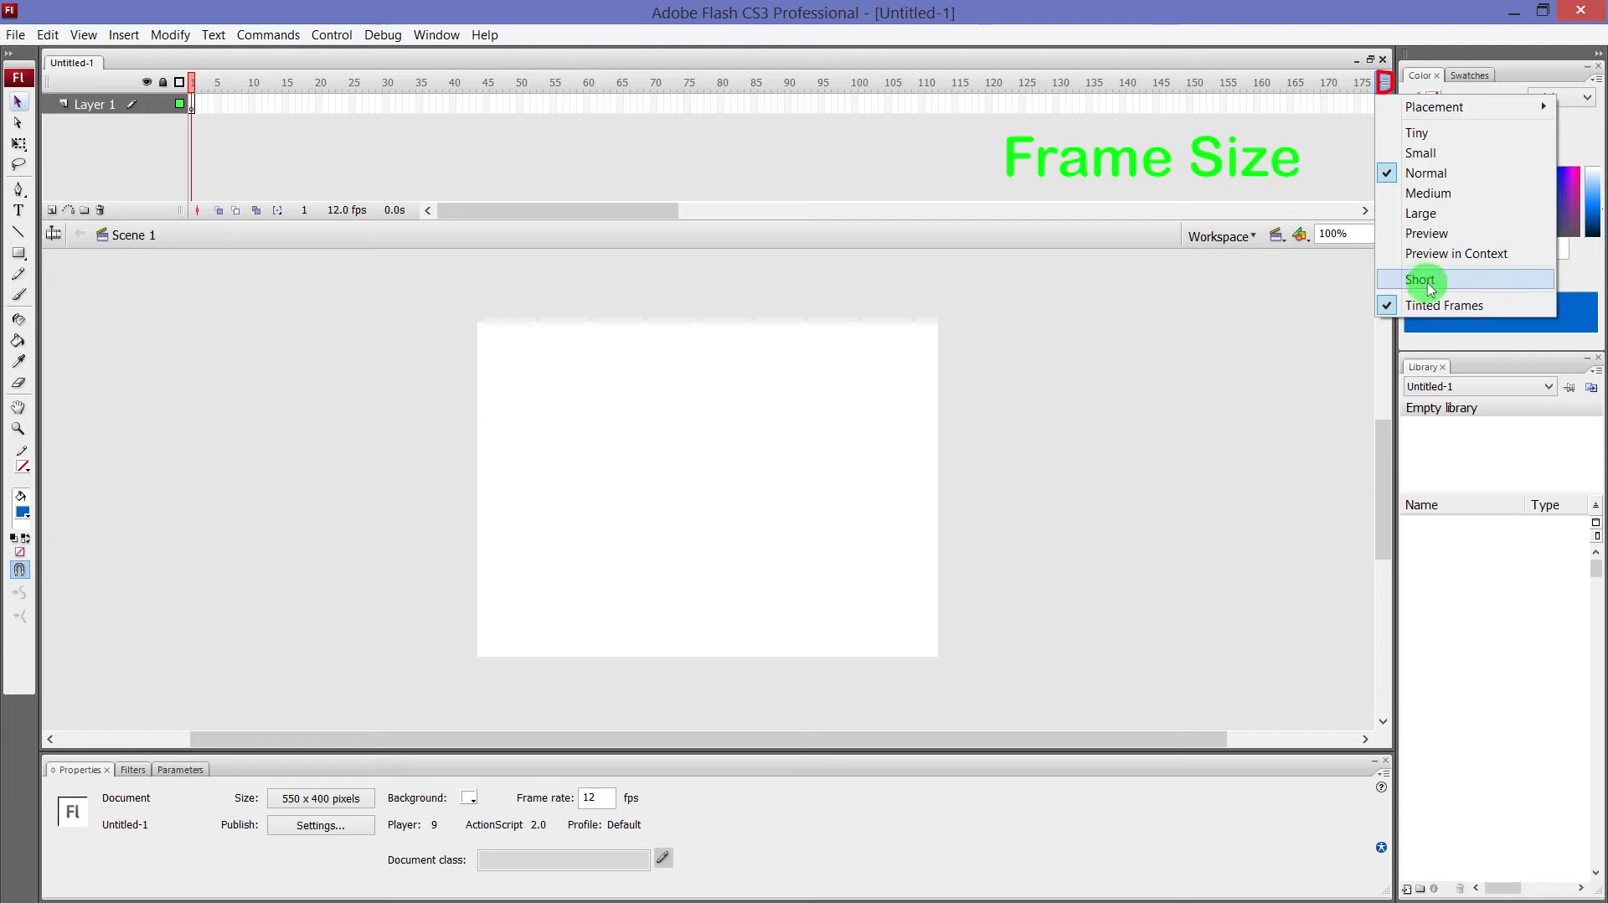
click(1433, 217)
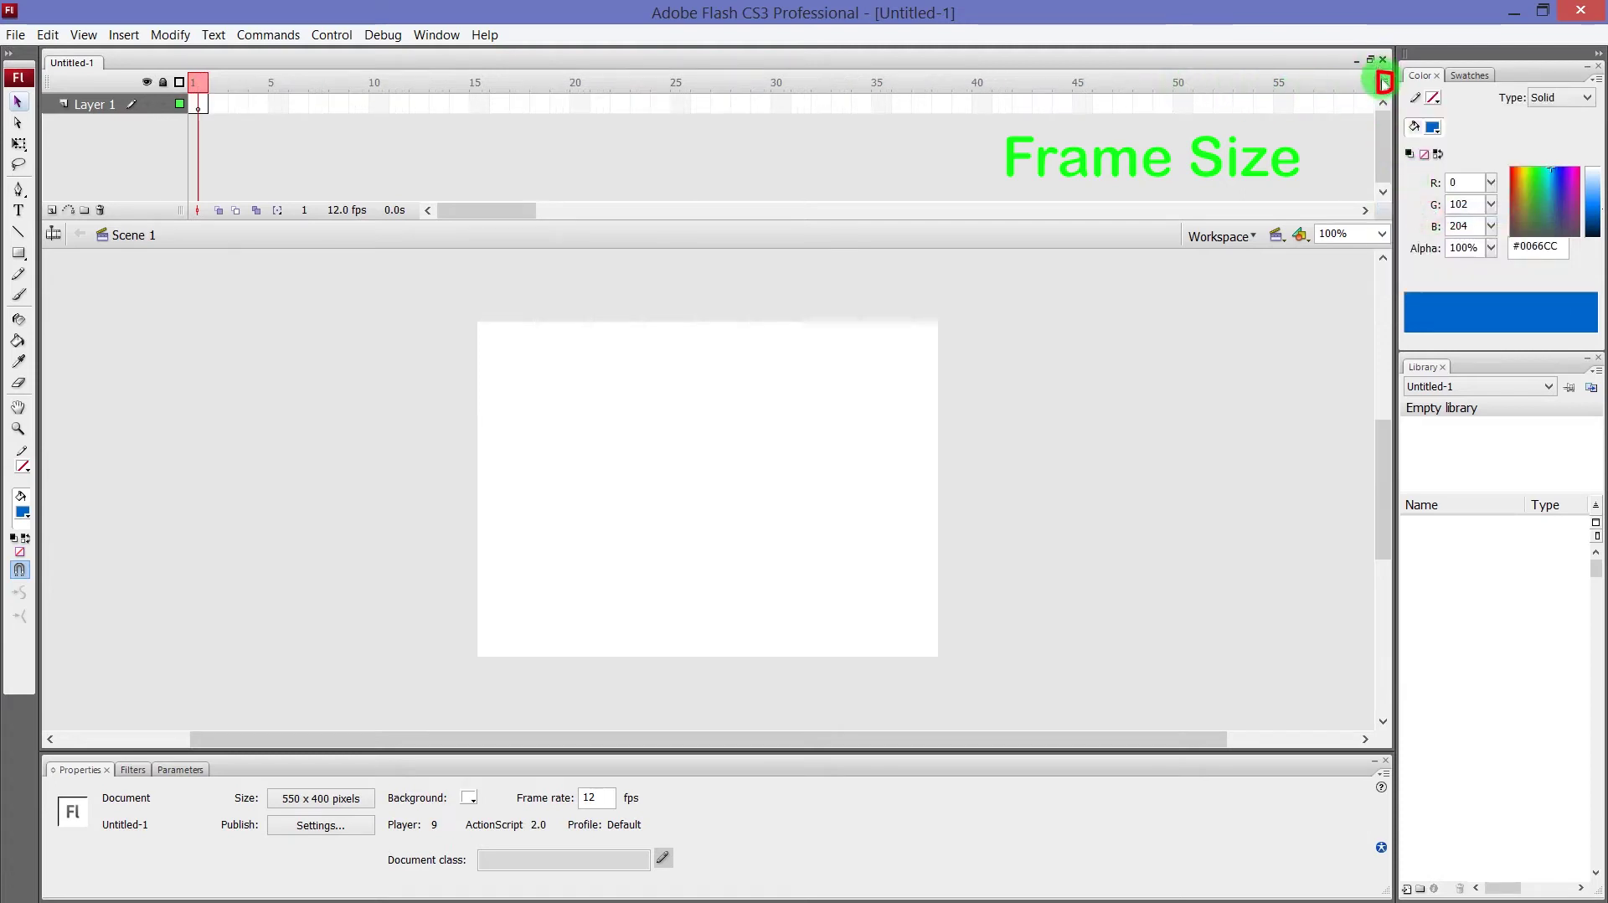
click(1384, 83)
click(1415, 134)
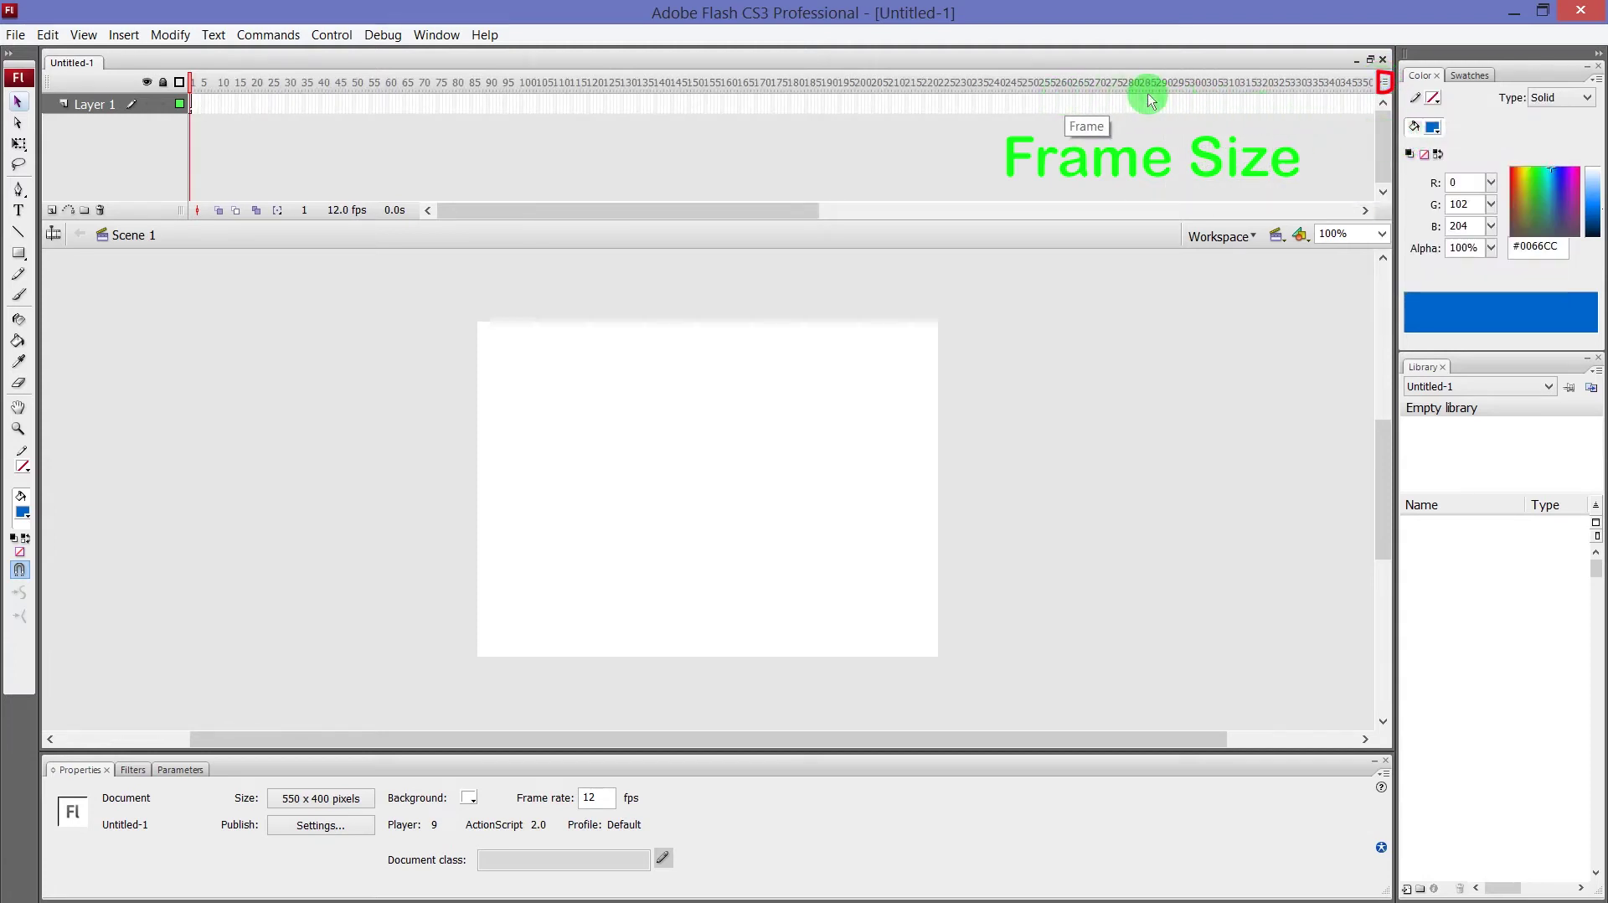
click(1384, 82)
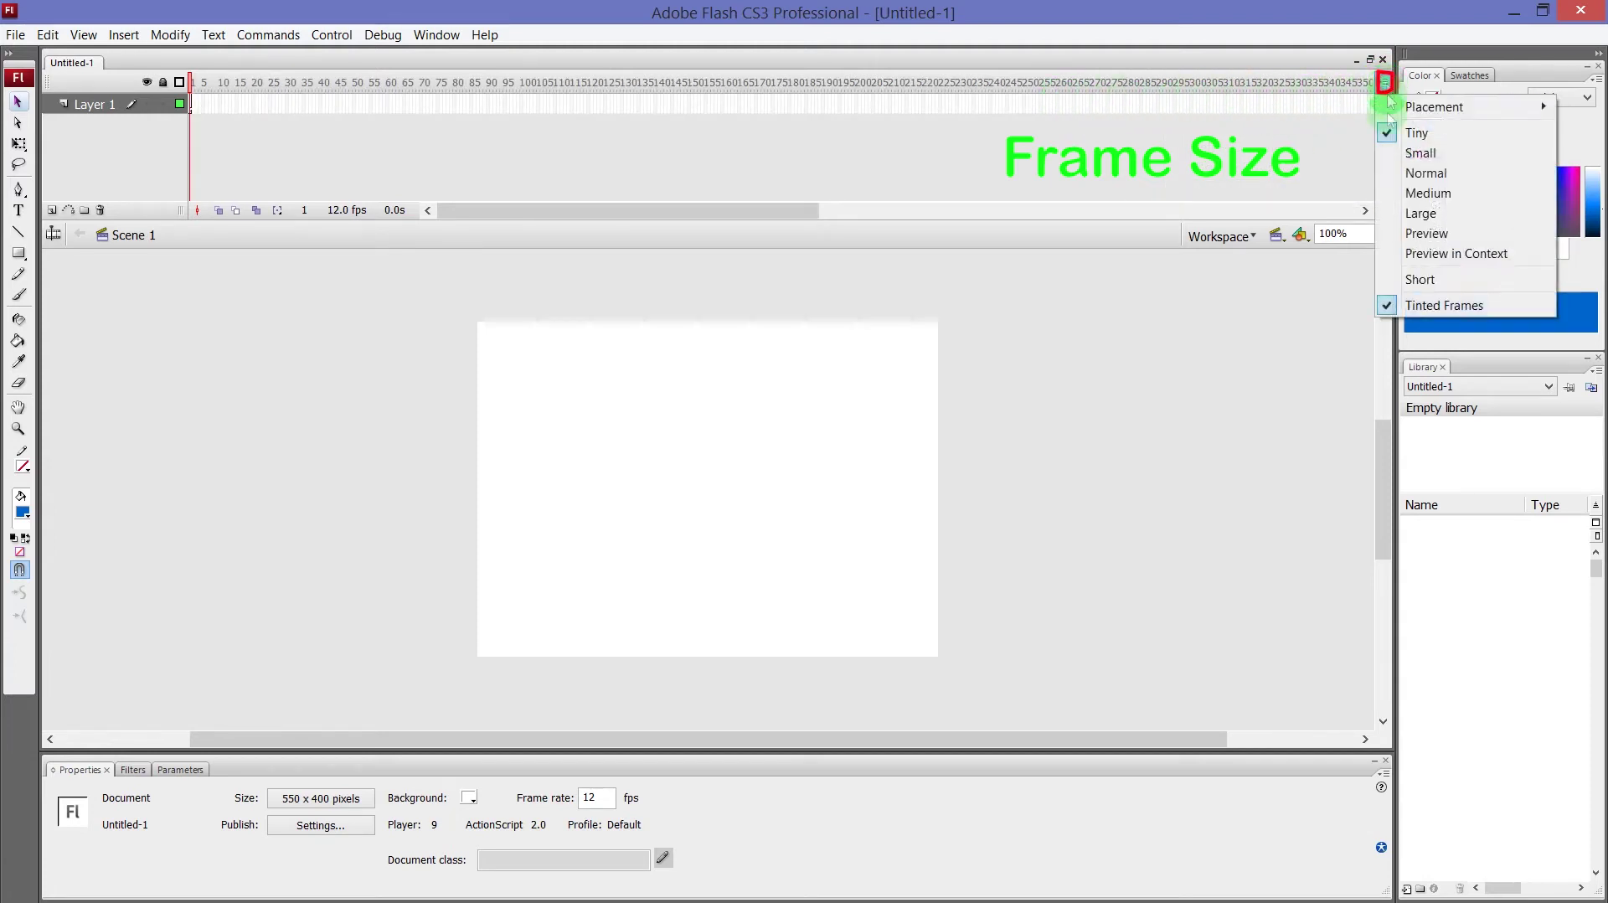
click(1418, 153)
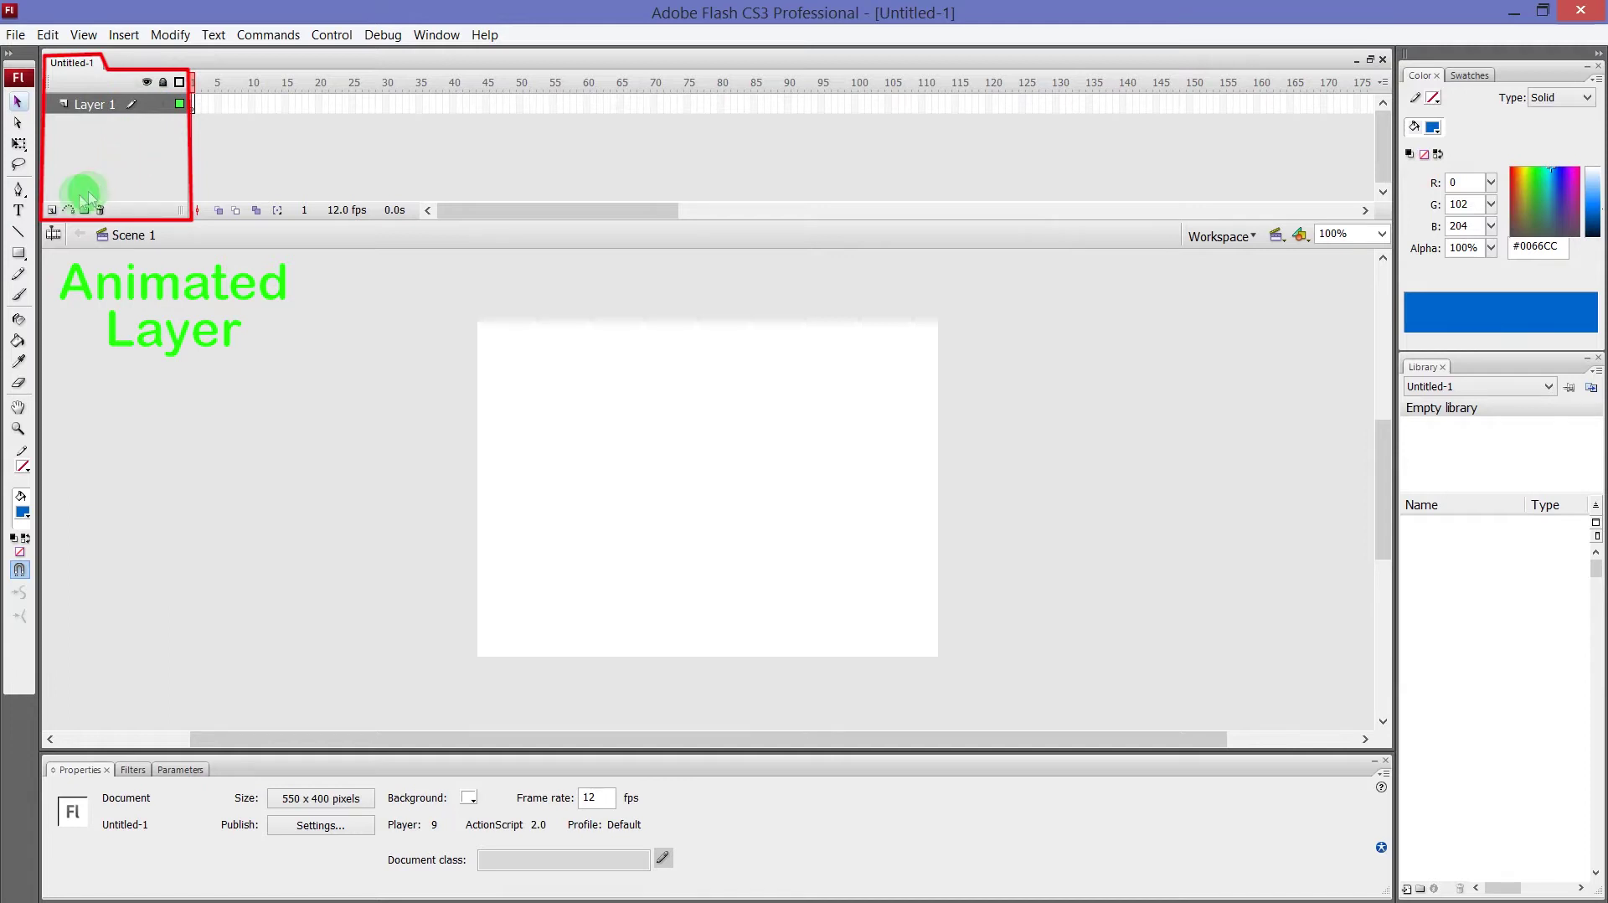
Add a new layer above Layer 1 and delete it again
click(51, 212)
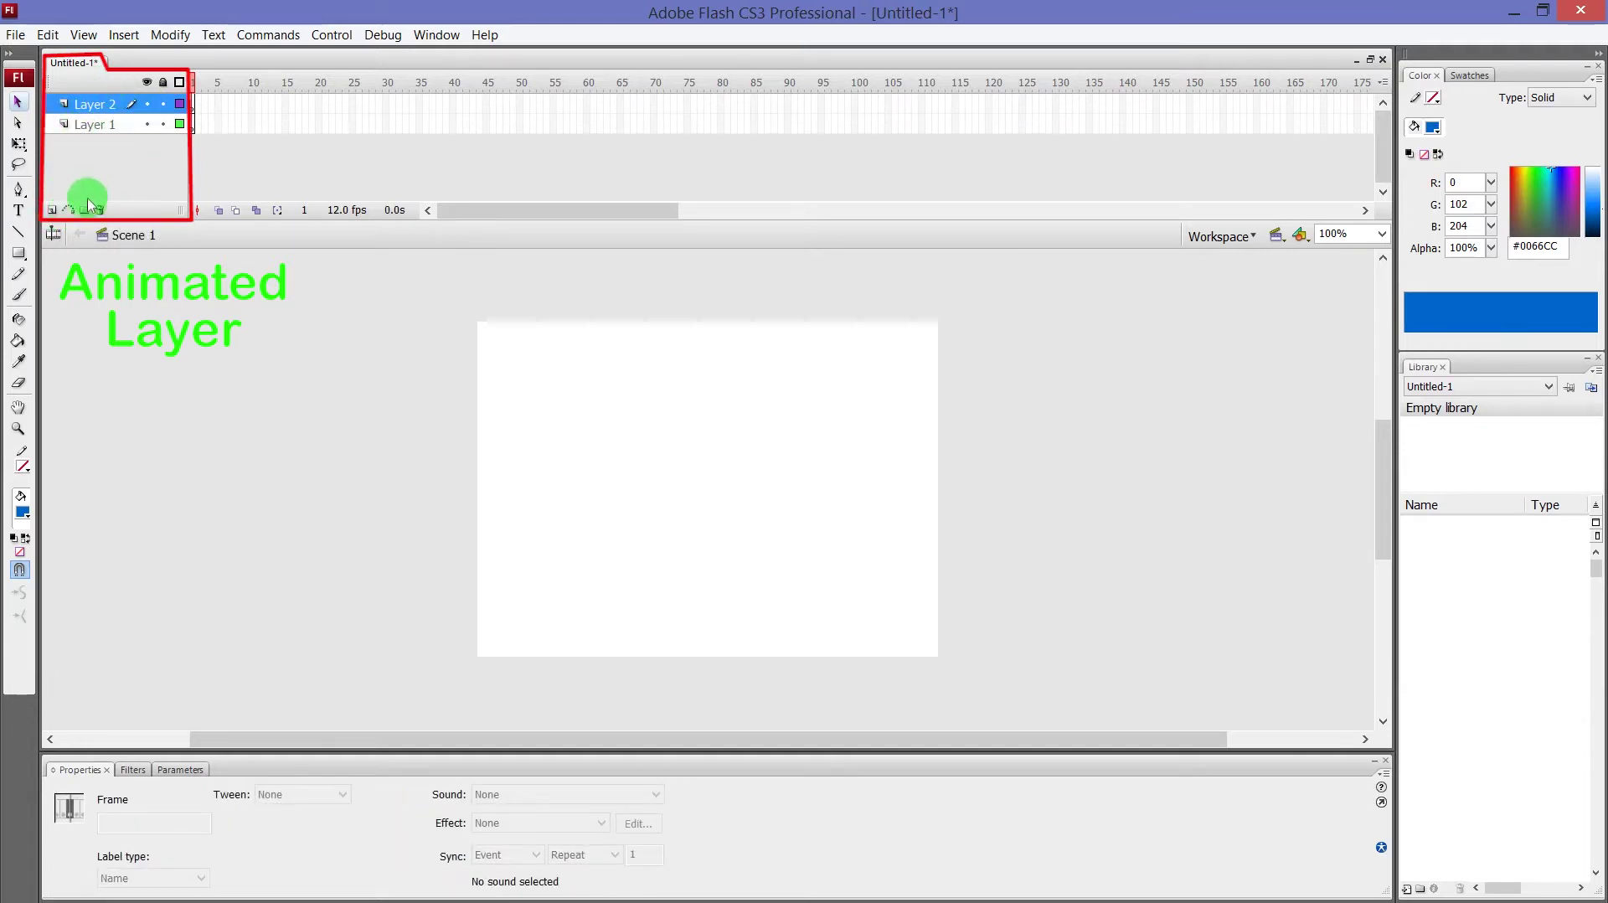
click(113, 113)
click(99, 210)
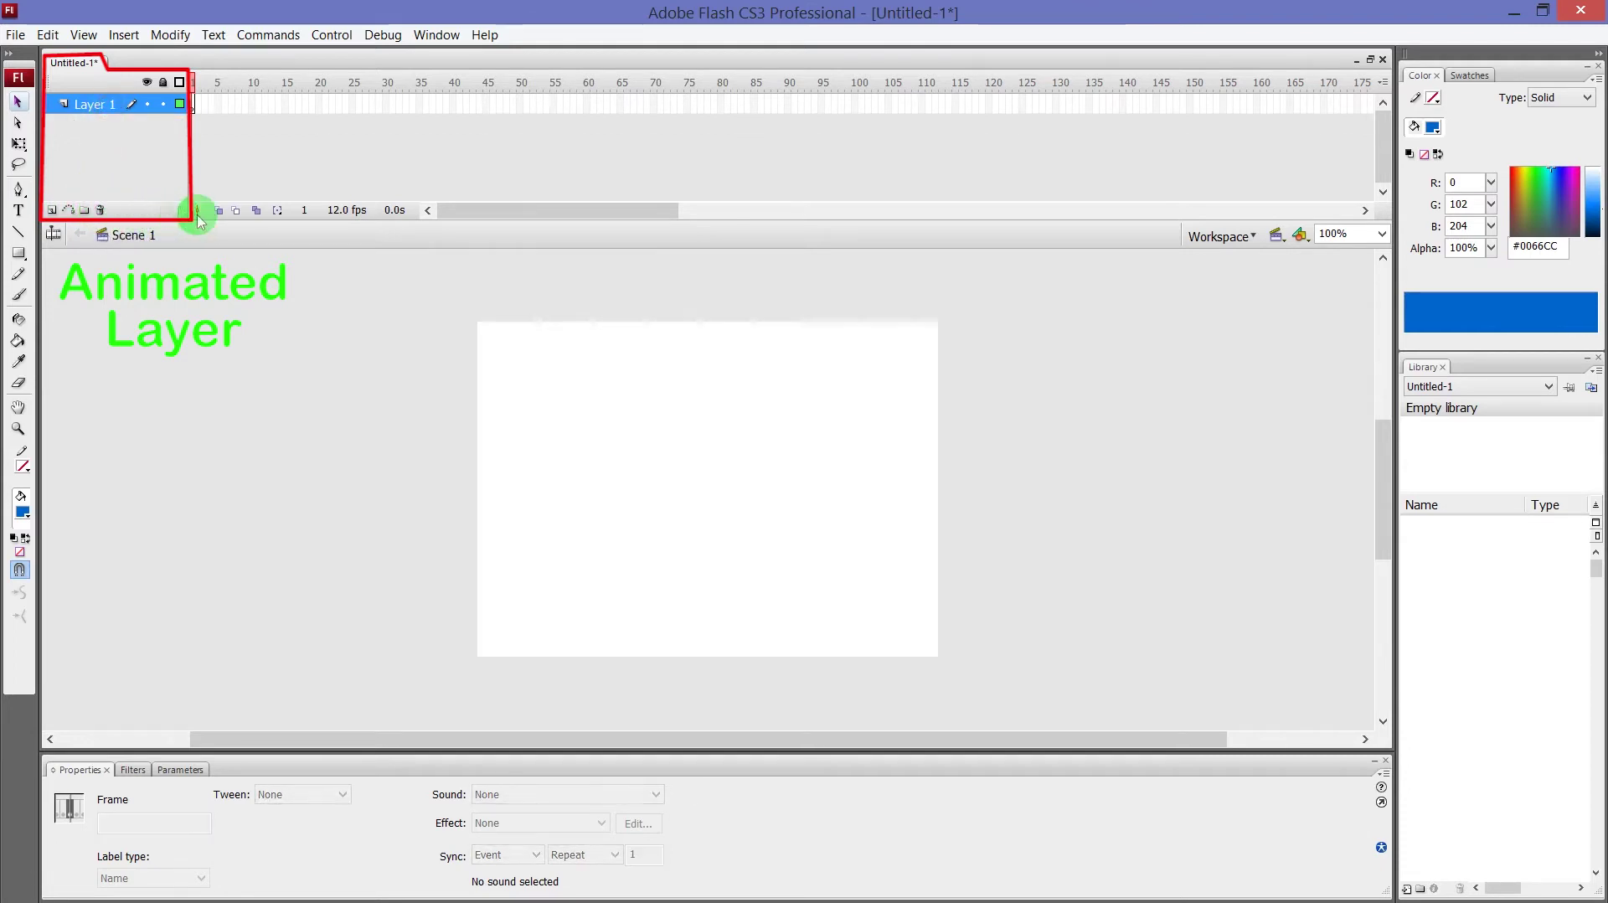
Set the document's frame rate to 10 fps
double_click(337, 214)
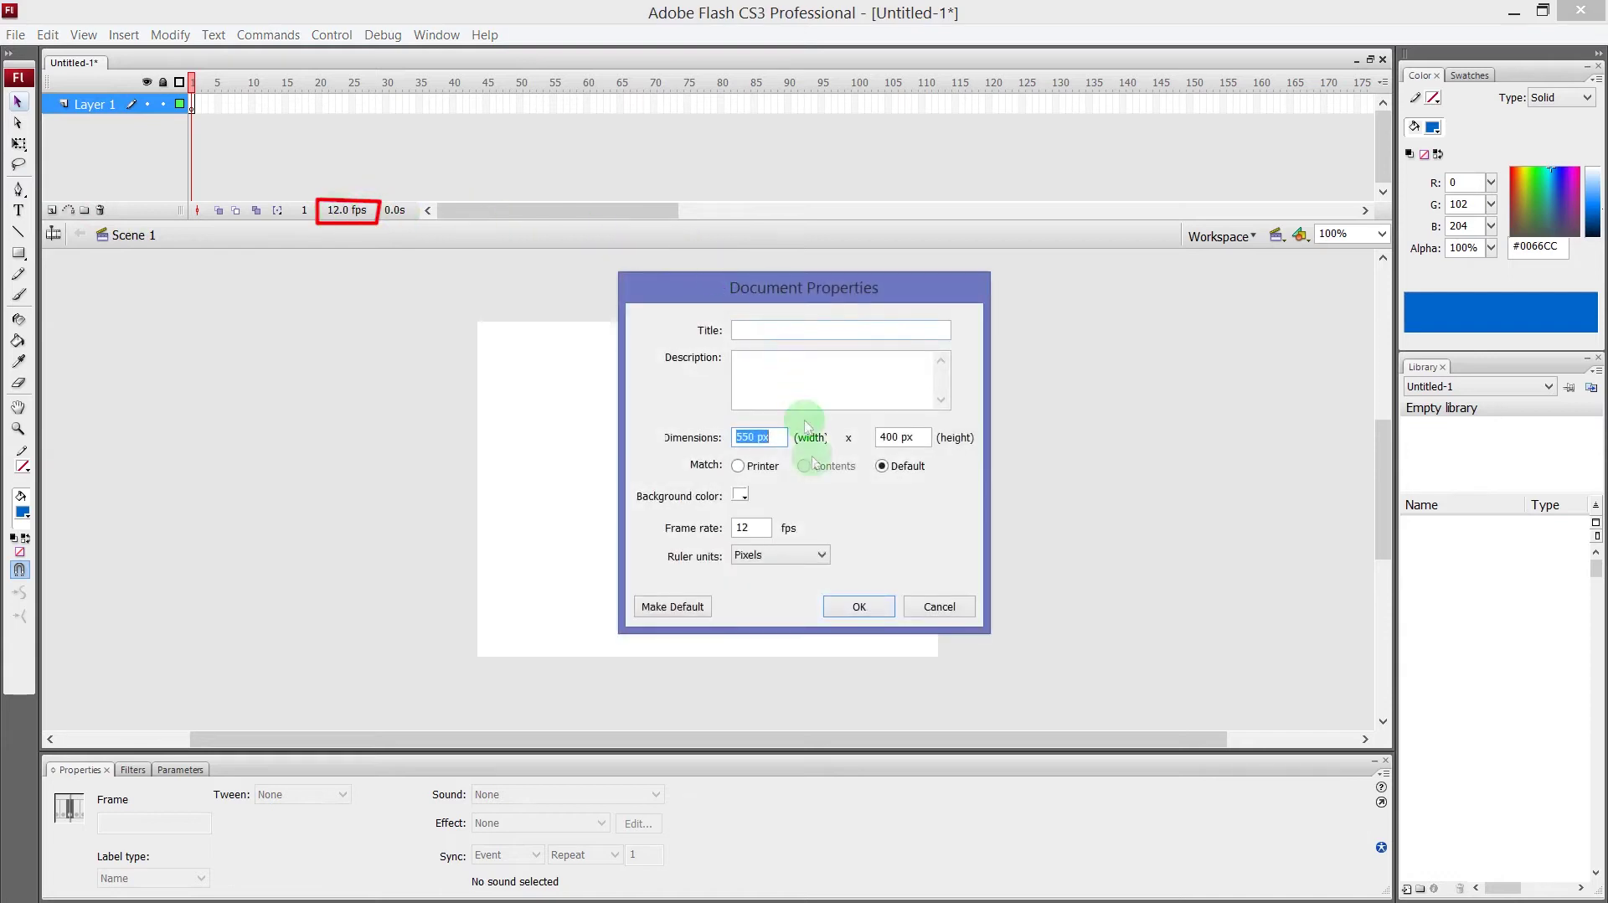
drag(761, 527, 710, 515)
text(10)
click(854, 604)
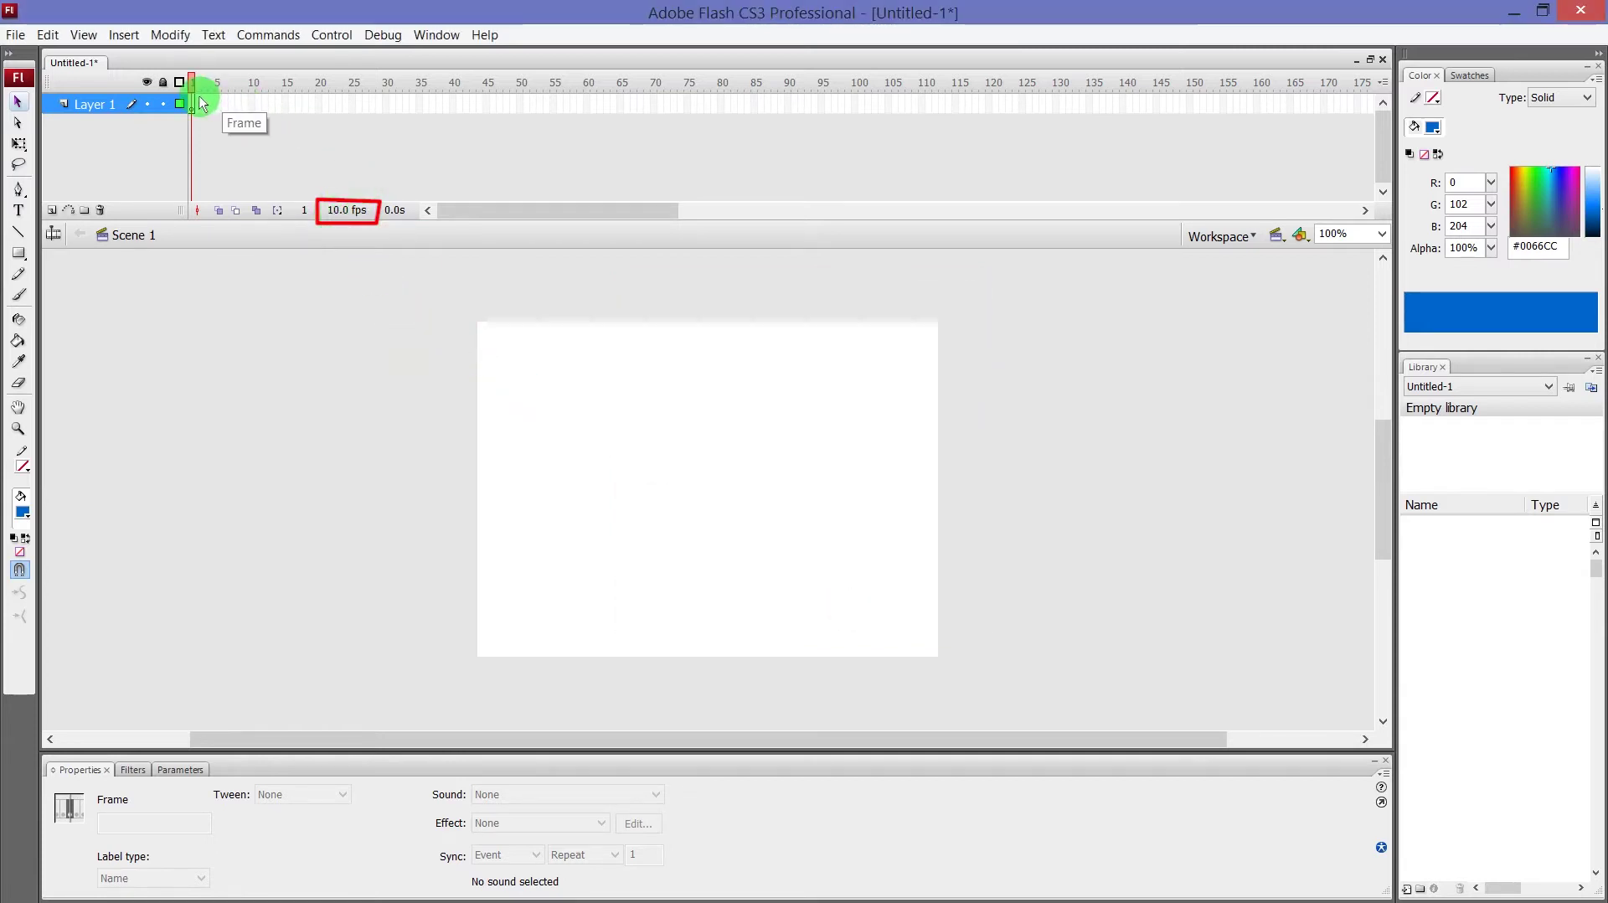
Activate the Rectangle tool, look over the other shape tools, and set the fill colour to cyan #00FFFF
click(251, 104)
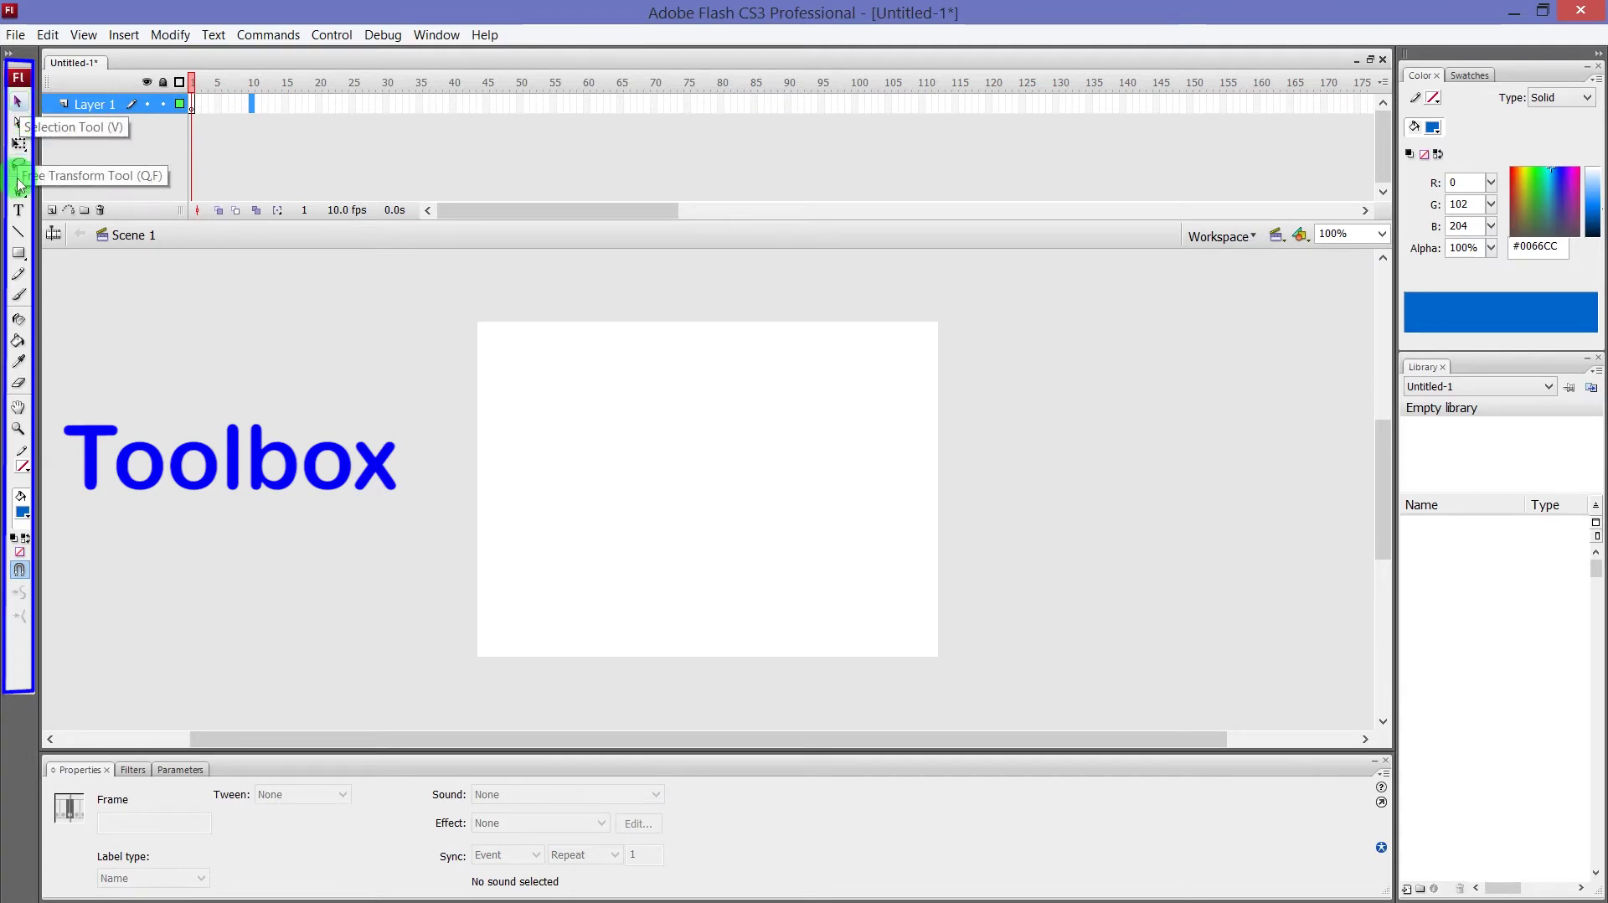
click(20, 260)
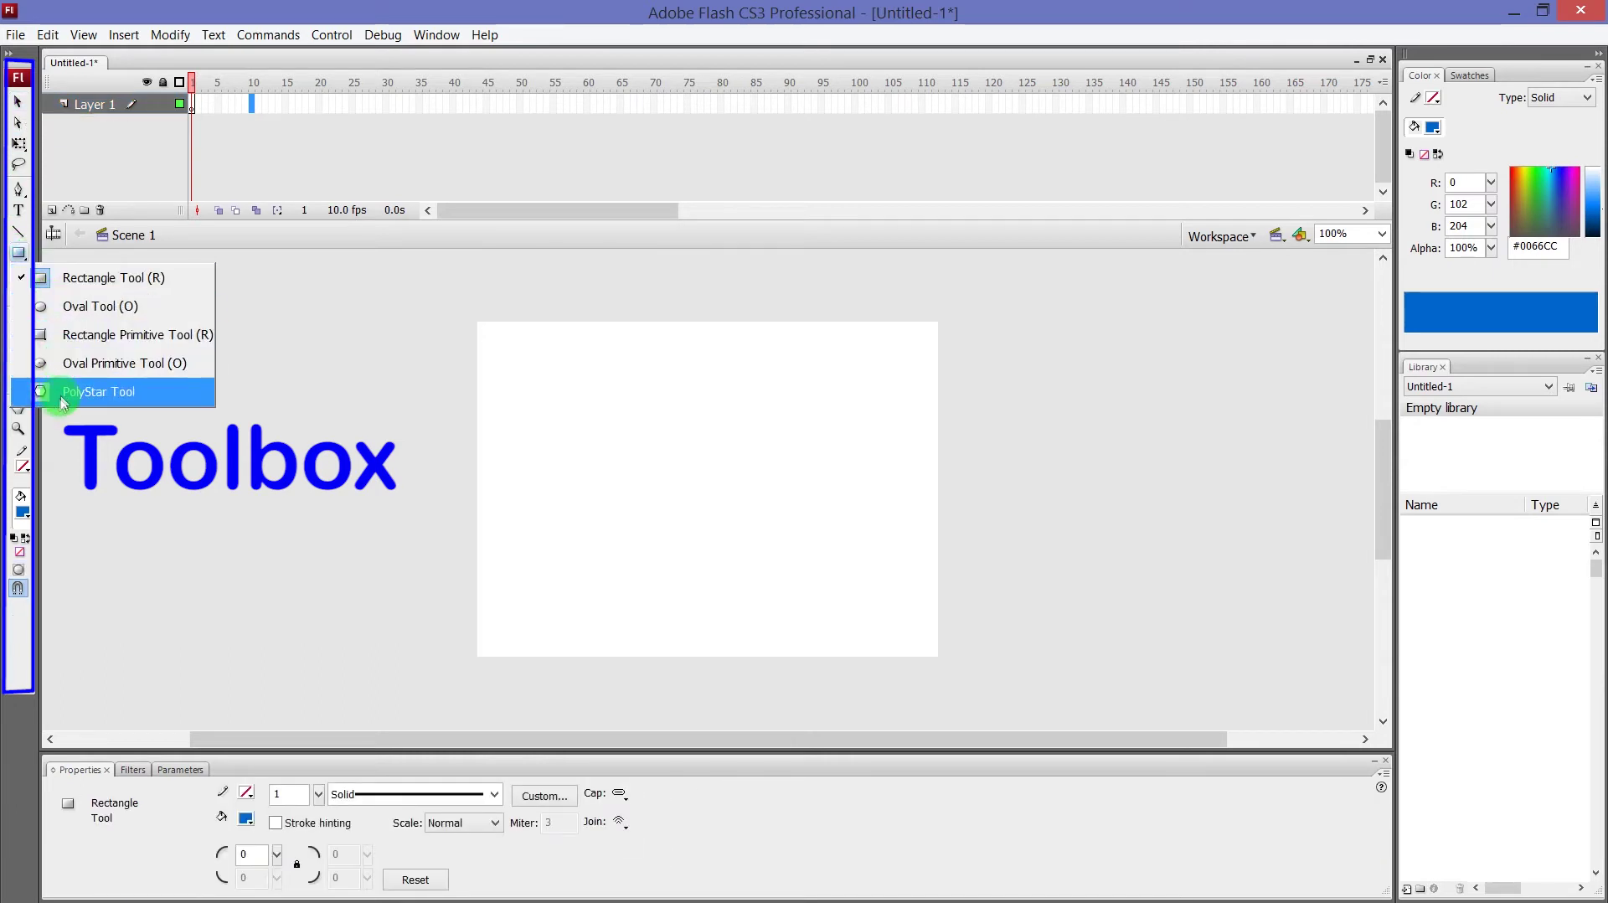
click(55, 450)
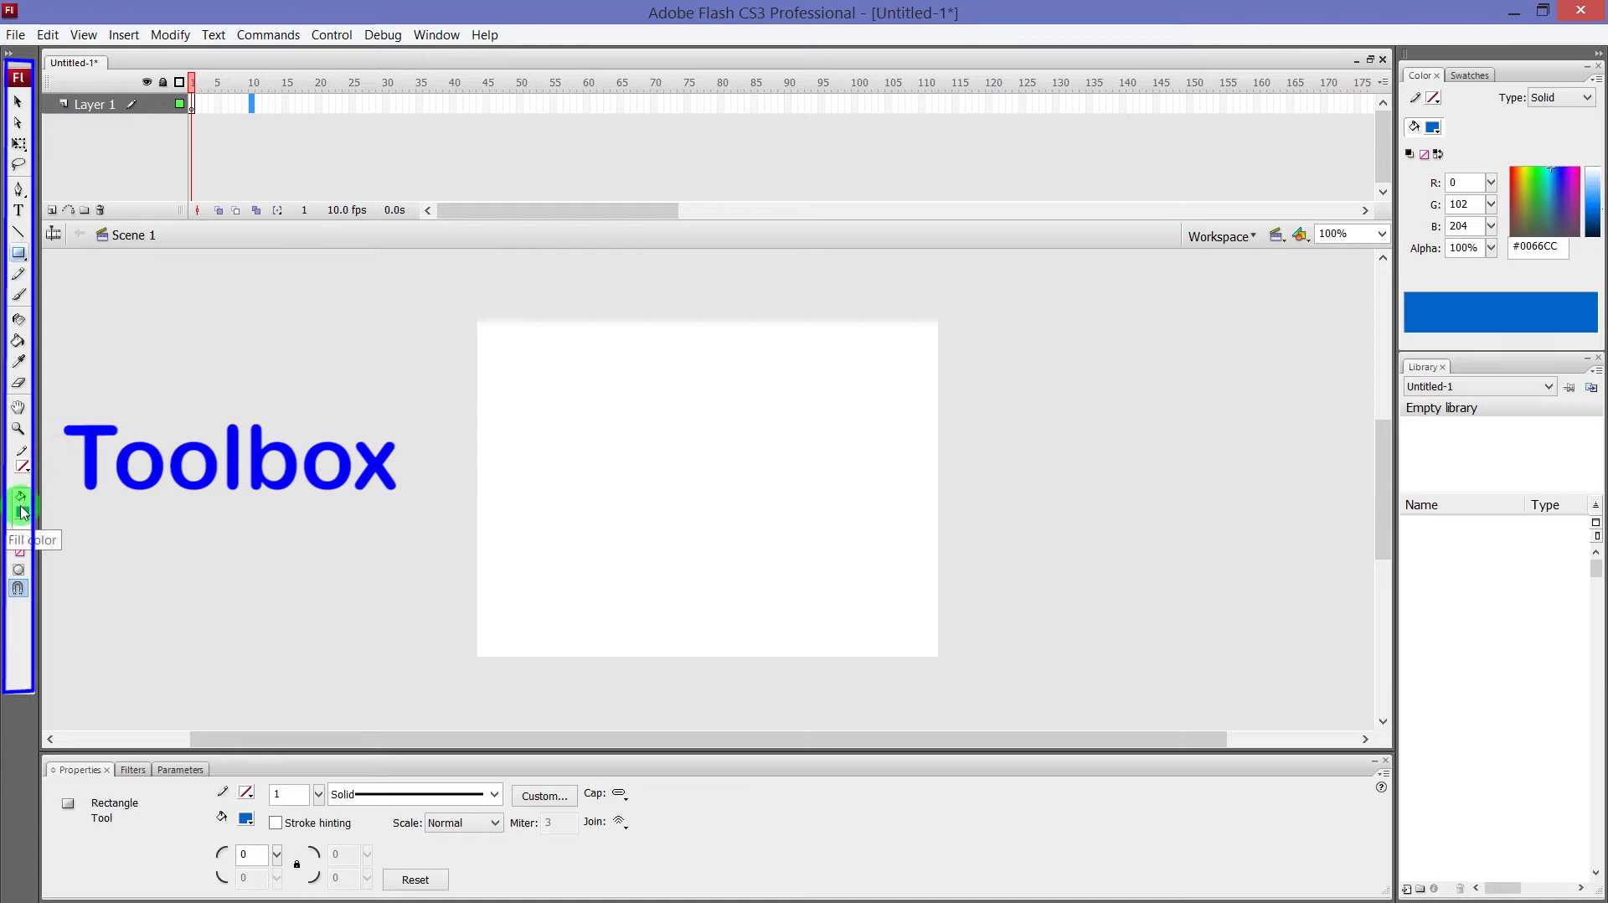
click(22, 515)
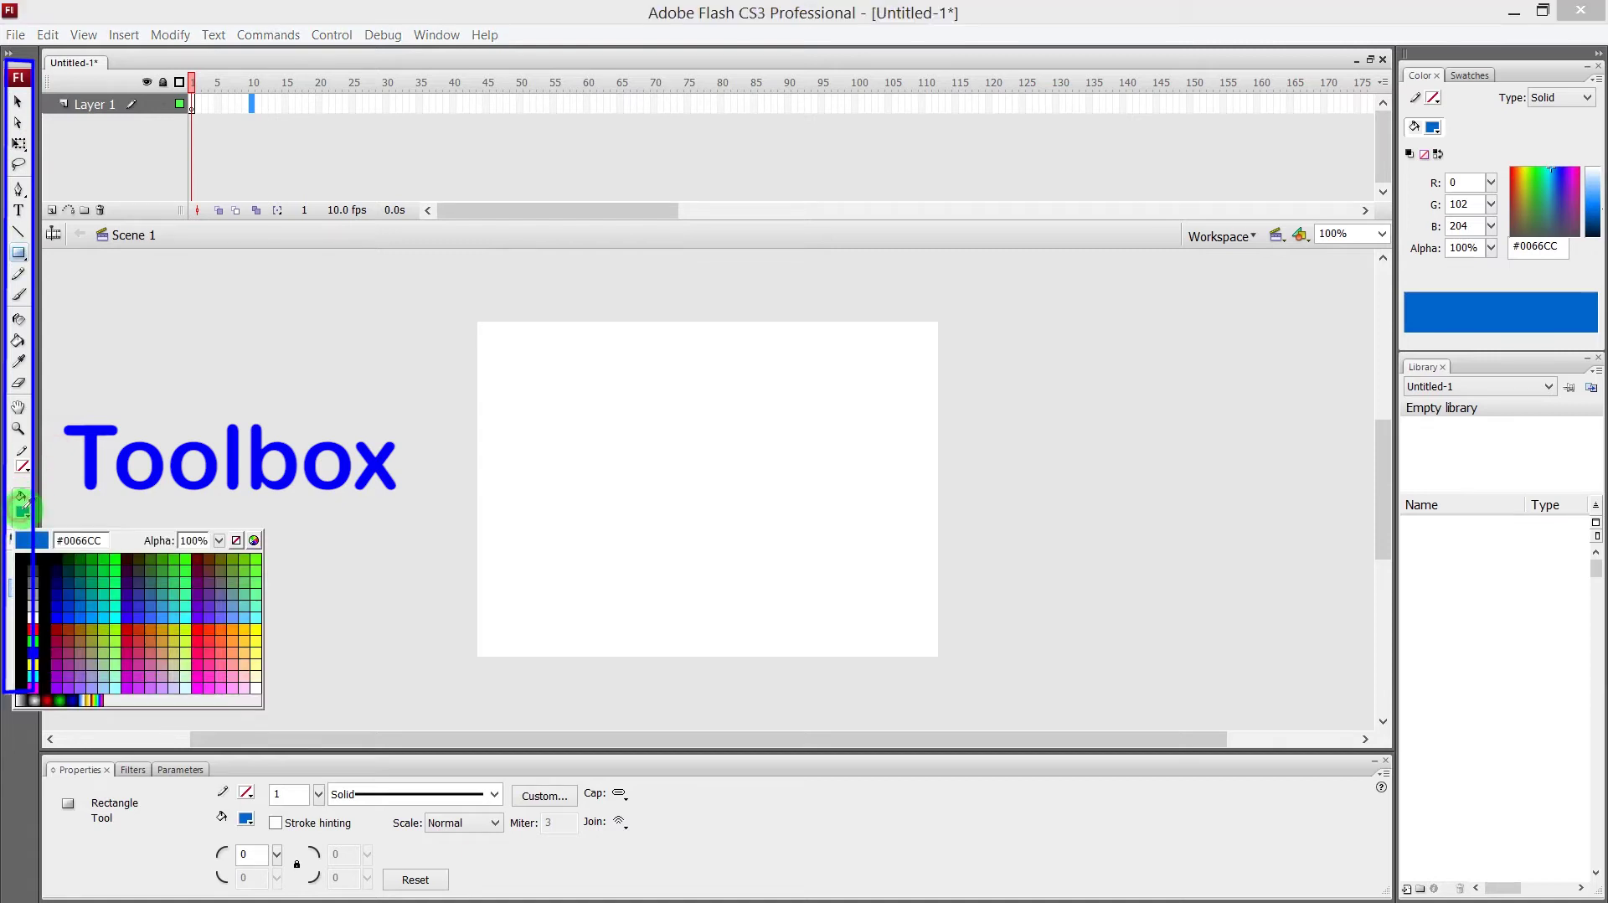
click(119, 615)
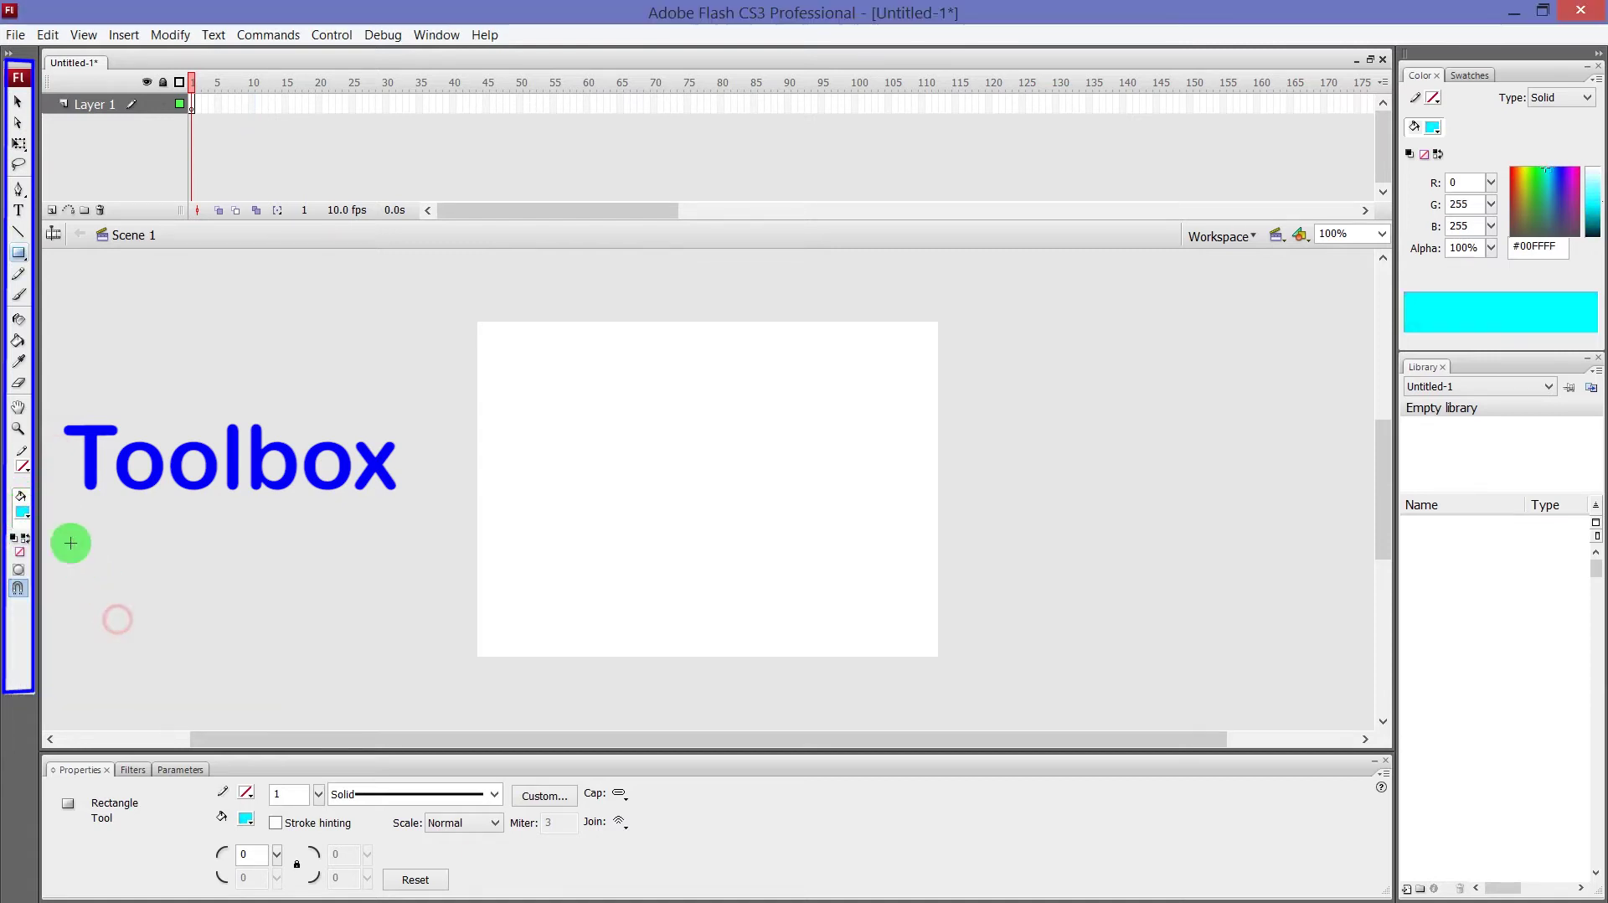
Draw a cyan rectangle about 320 x 156 px in the middle of the stage
click(21, 385)
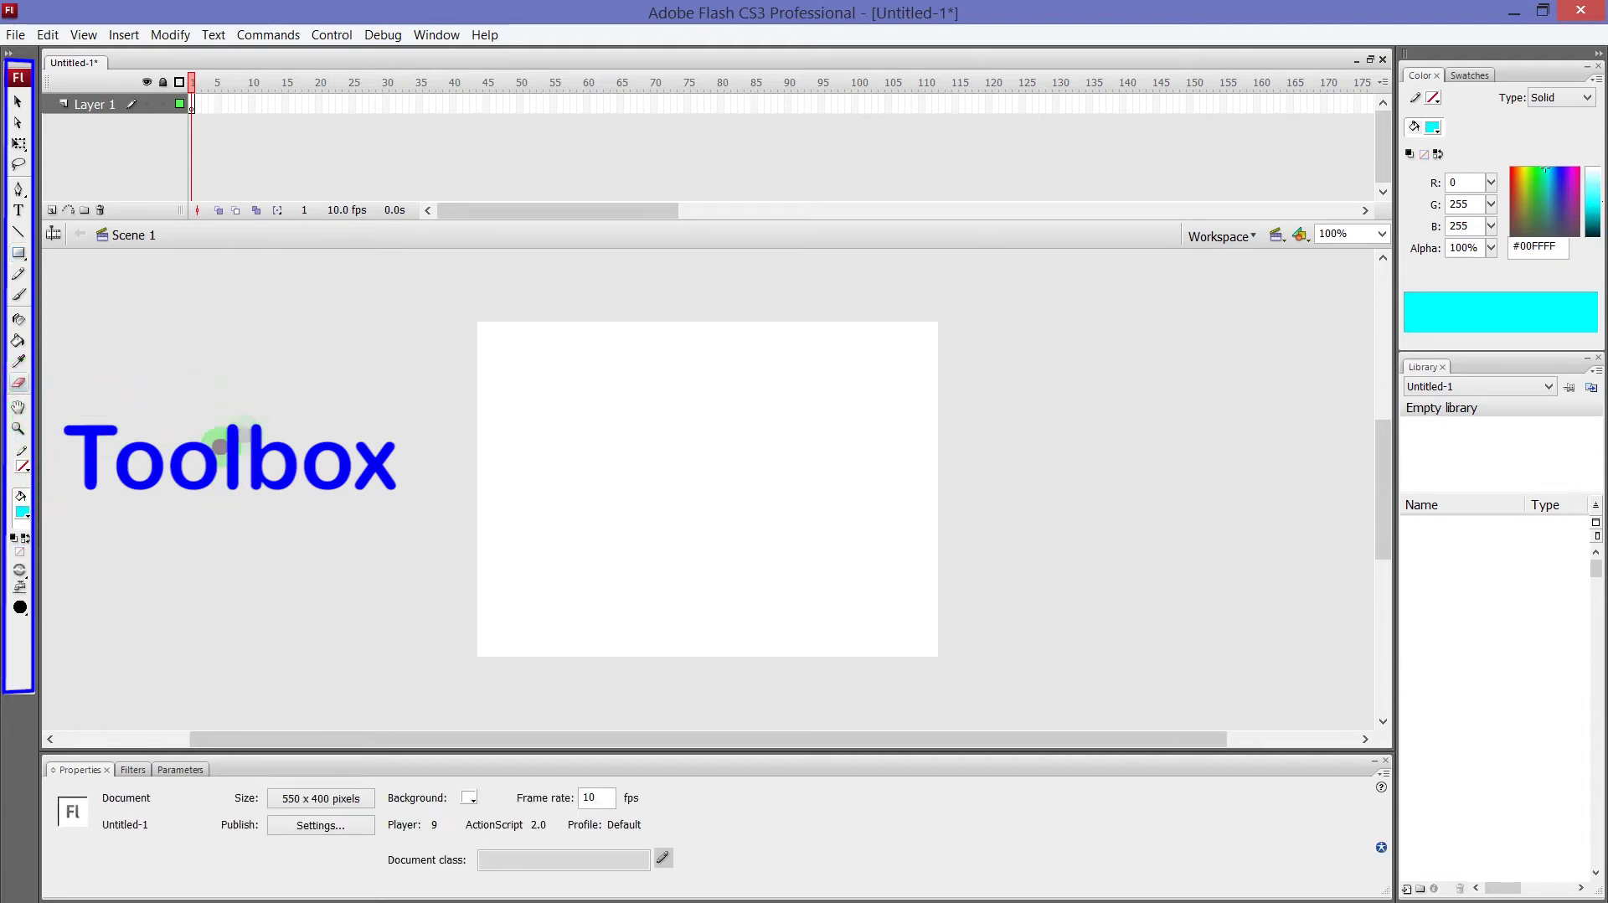
click(16, 105)
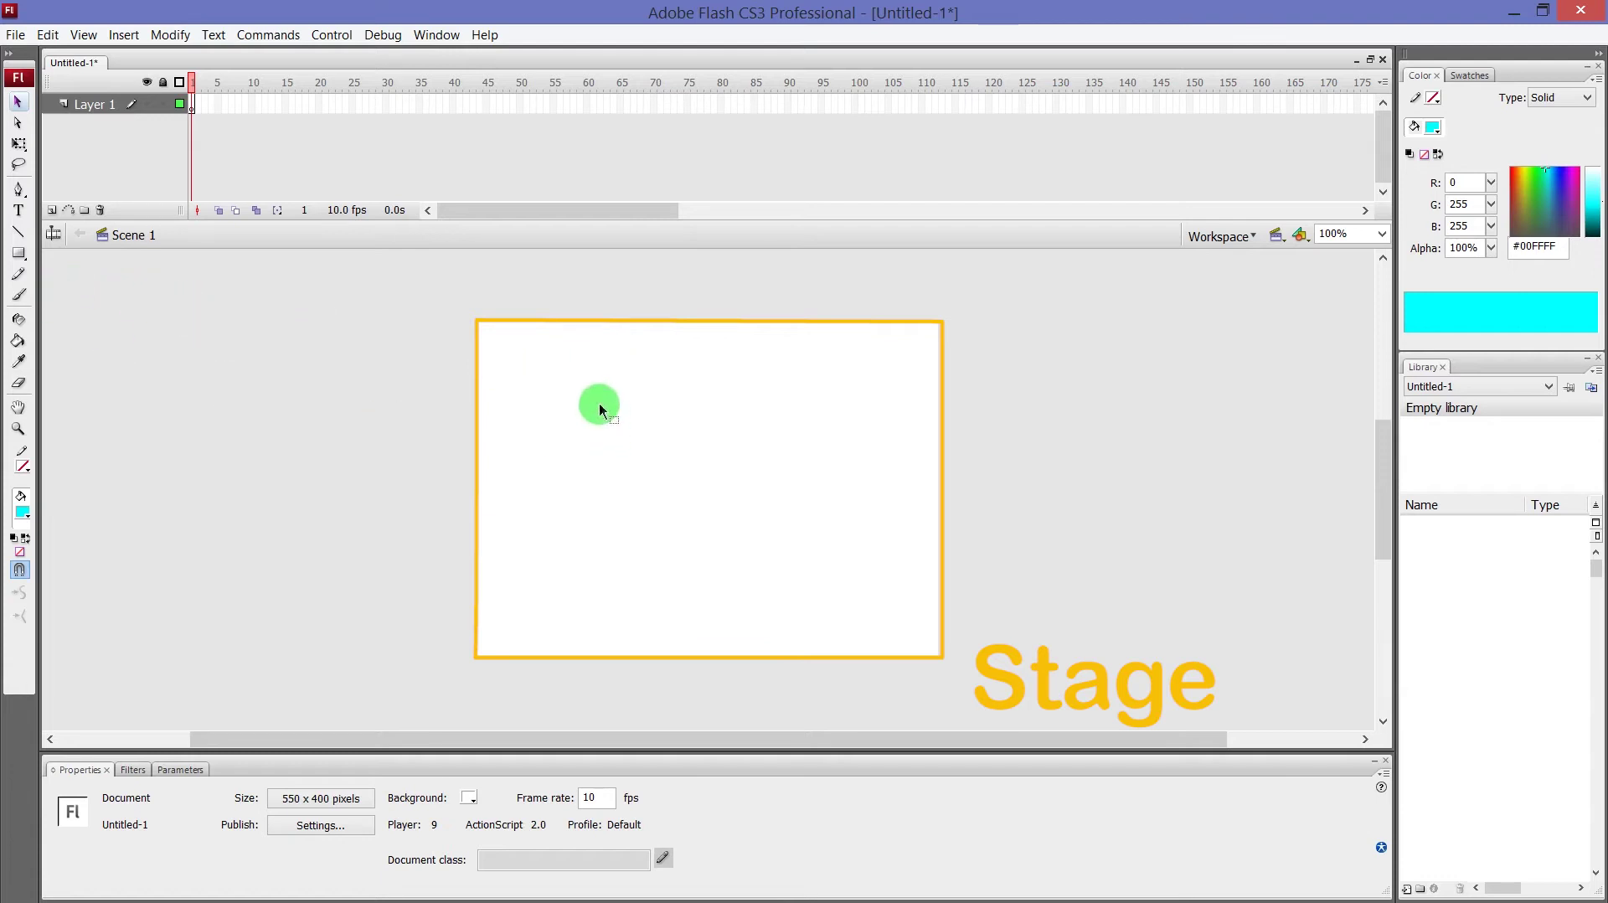
click(18, 253)
drag(574, 421, 842, 550)
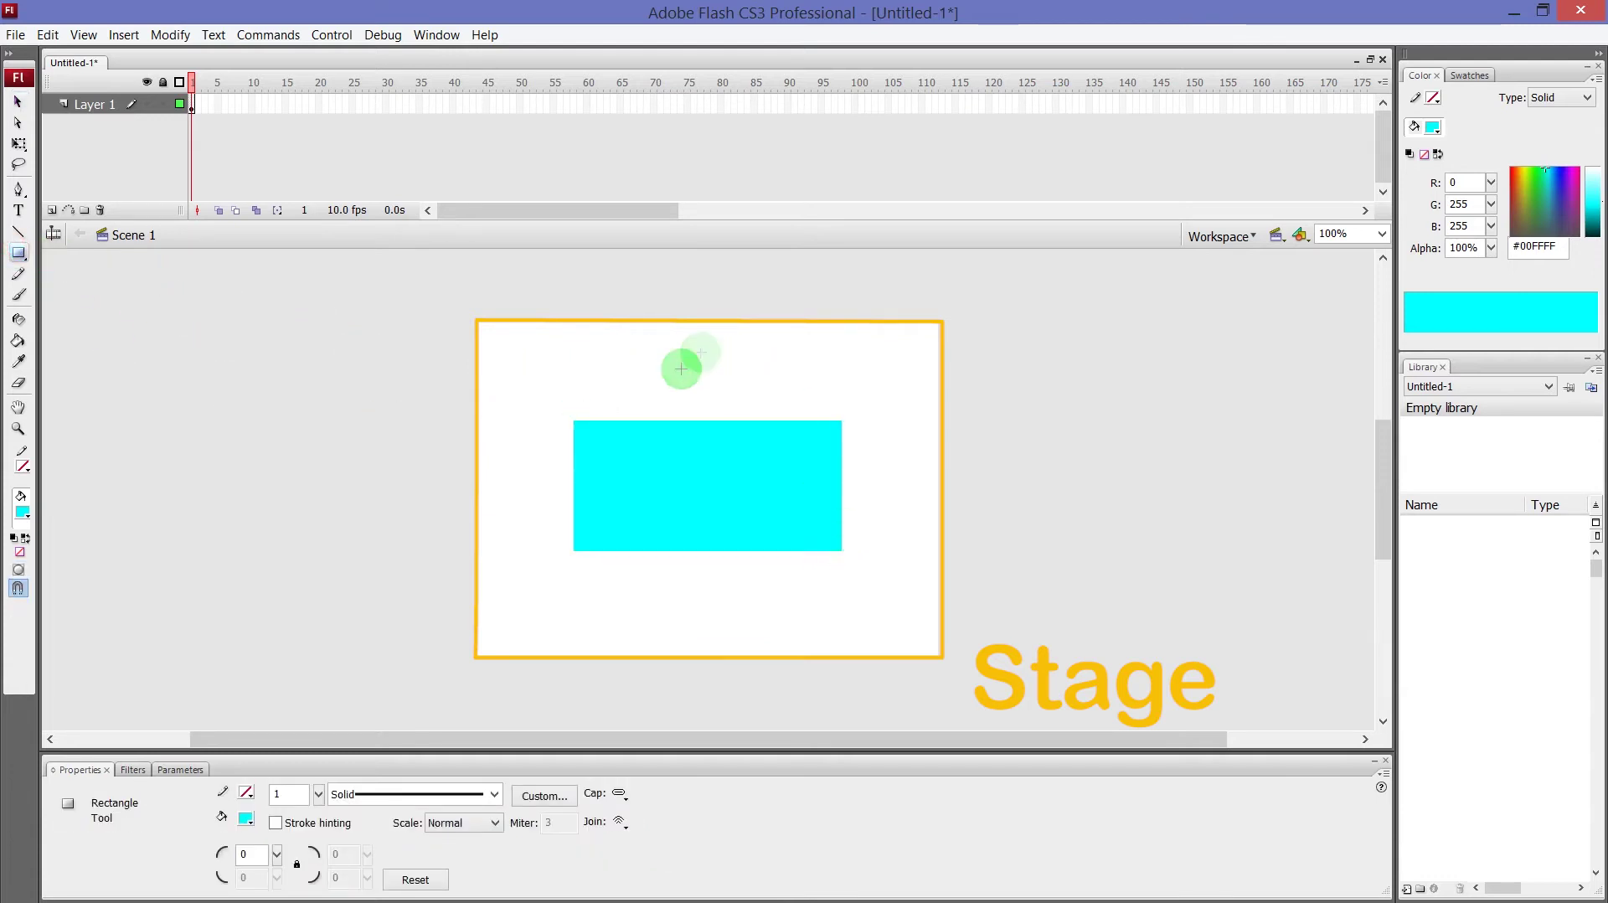
Select the cyan rectangle and examine its filters, parameters and shape properties
click(18, 101)
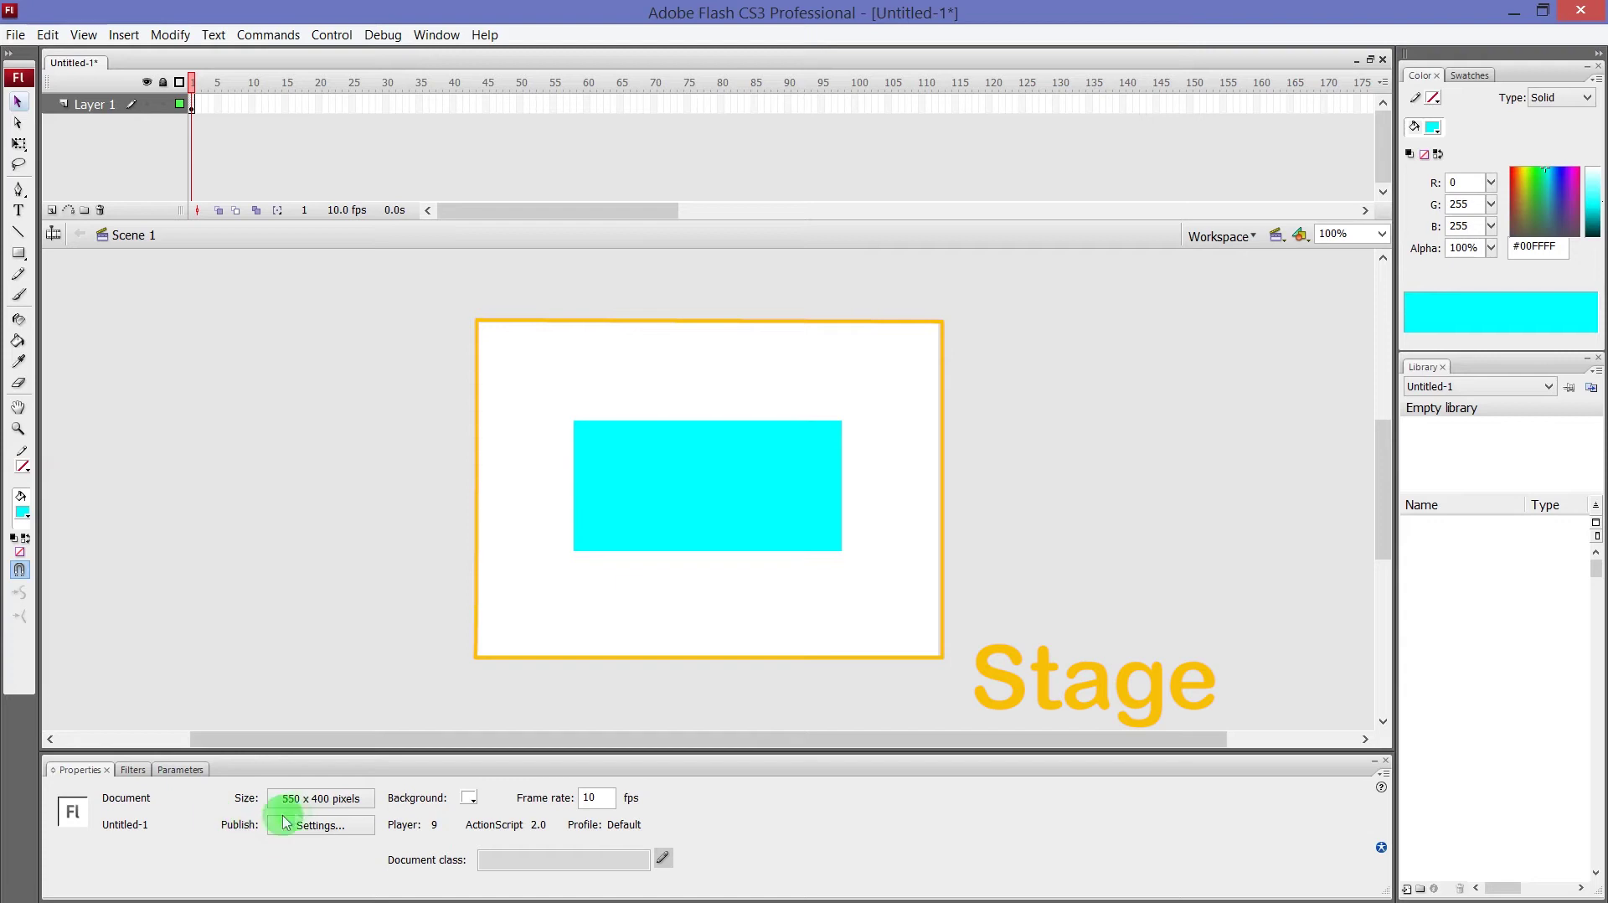
click(754, 515)
click(132, 770)
click(177, 770)
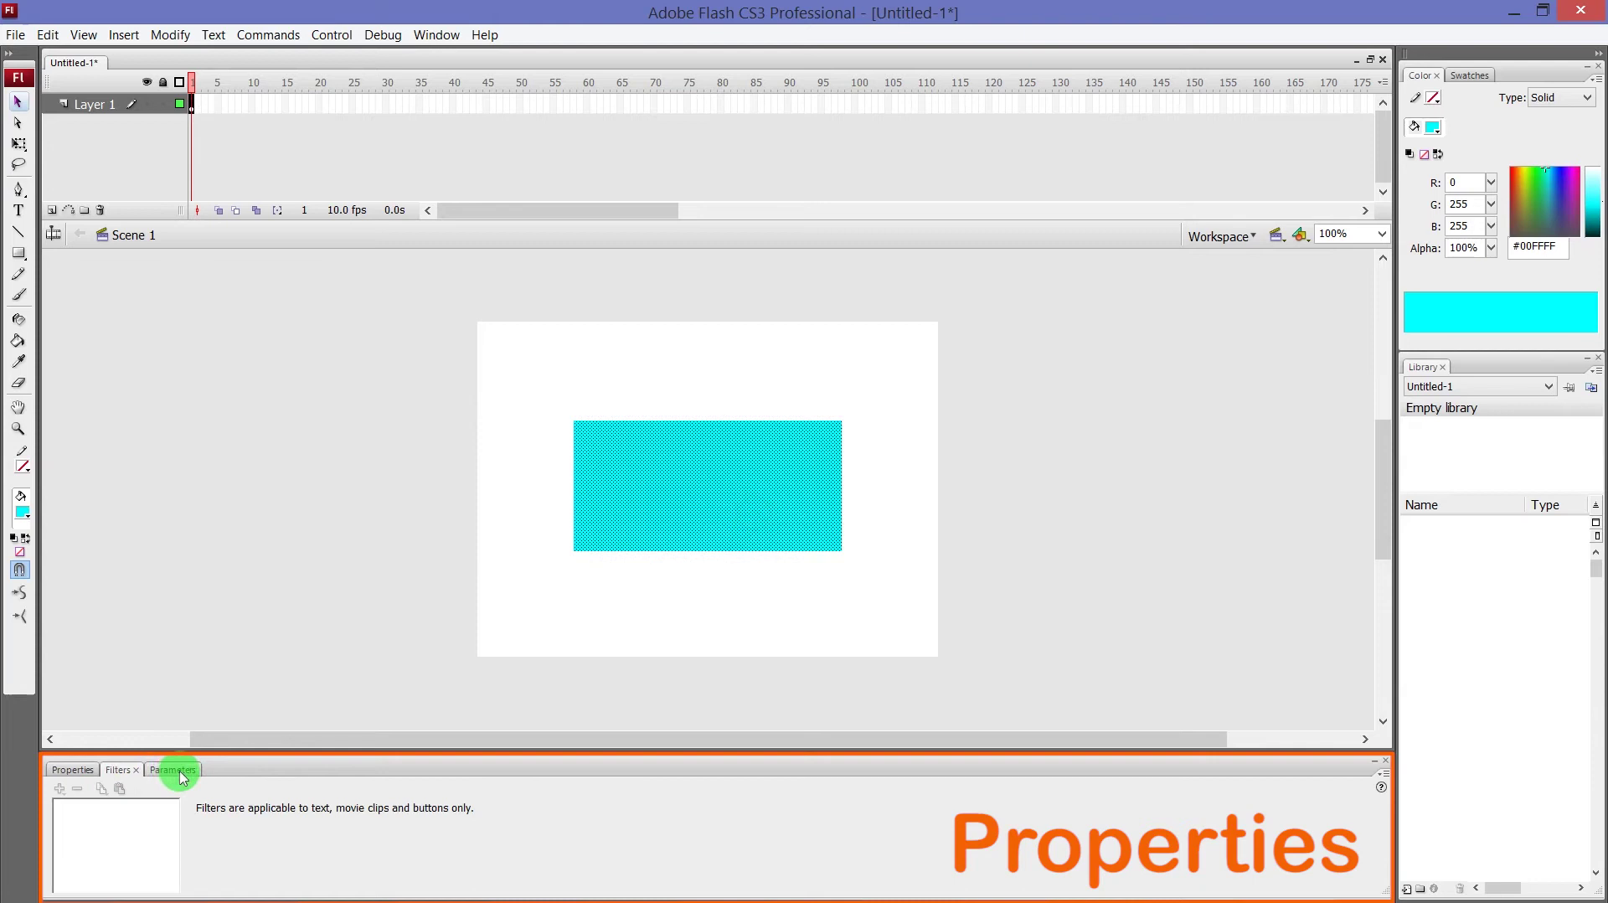
click(90, 774)
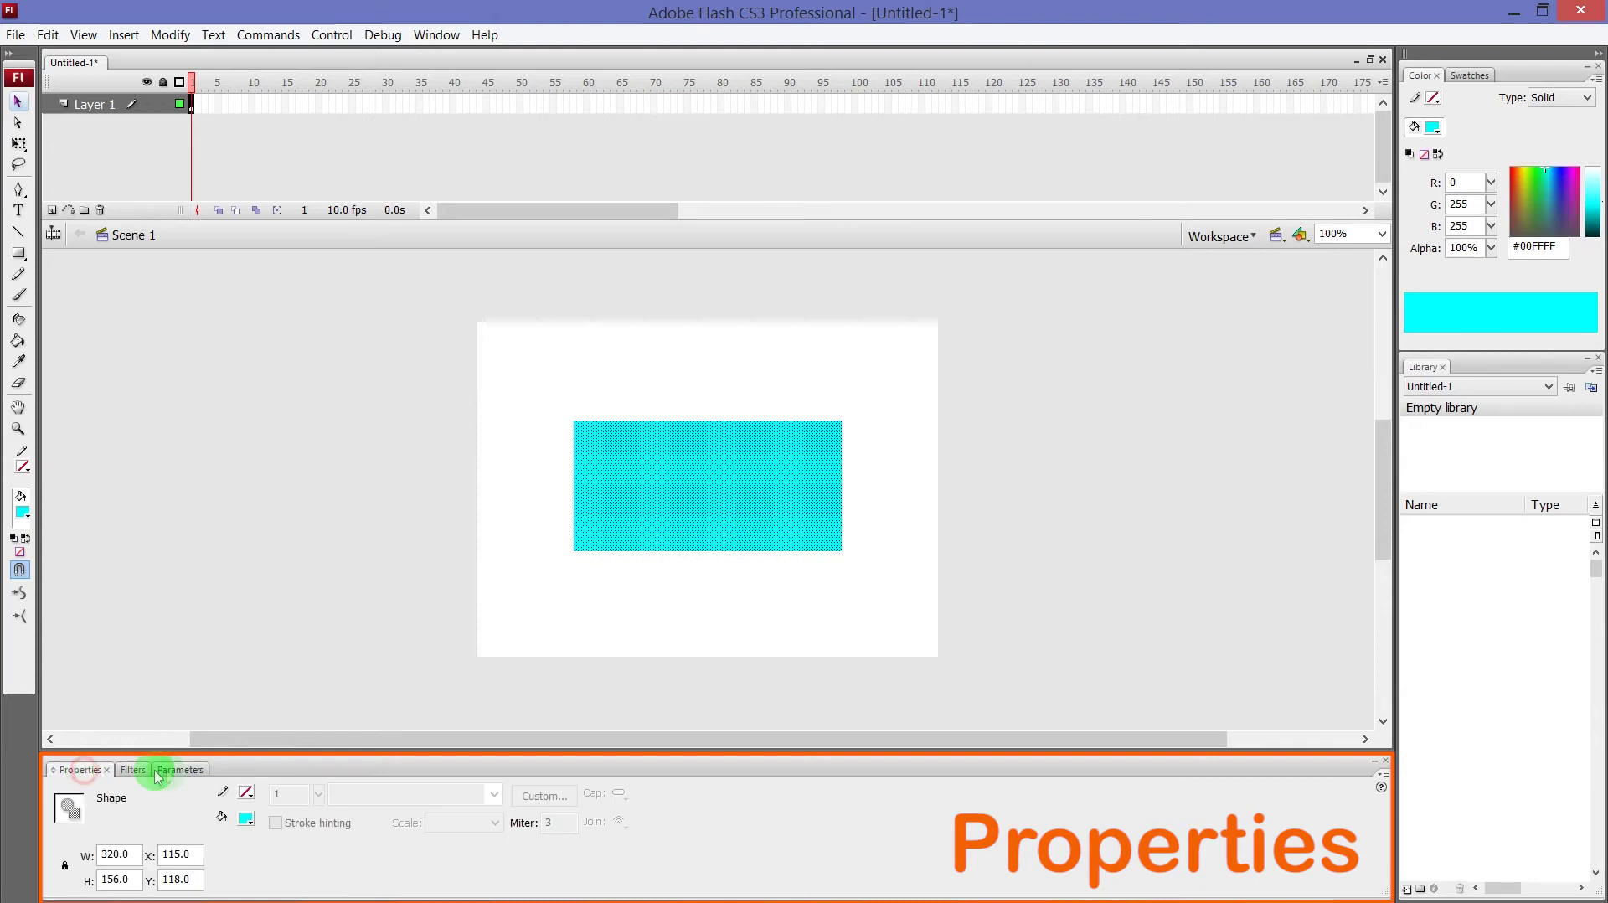
Deselect the rectangle and set the document width to 250 px
click(506, 644)
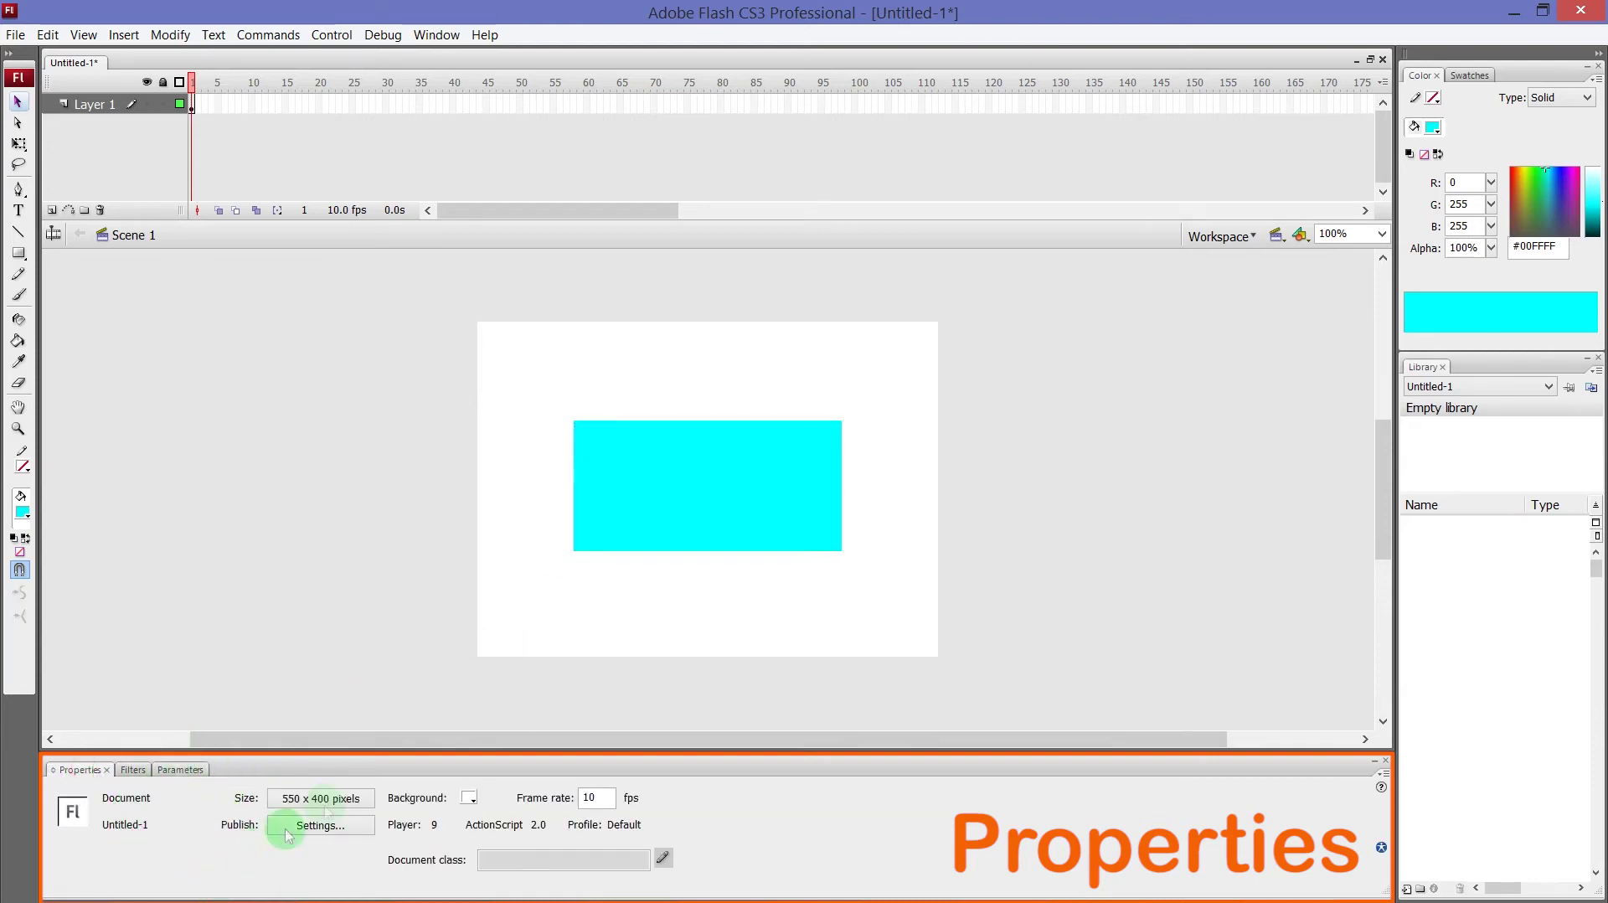
click(363, 799)
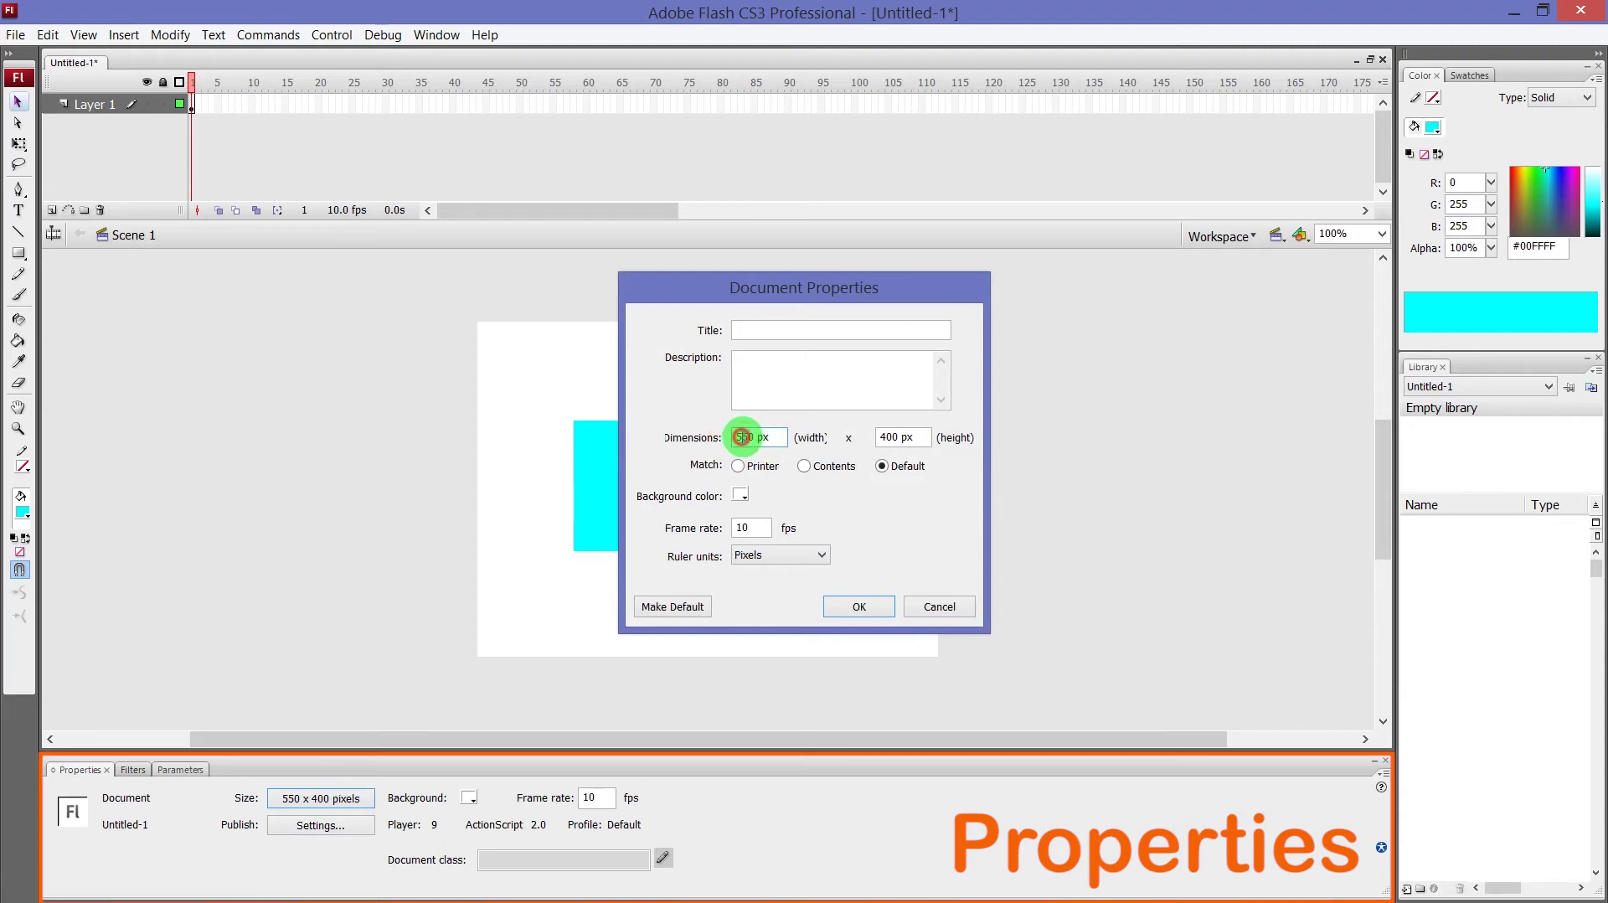
key(BackSpace)
text(2)
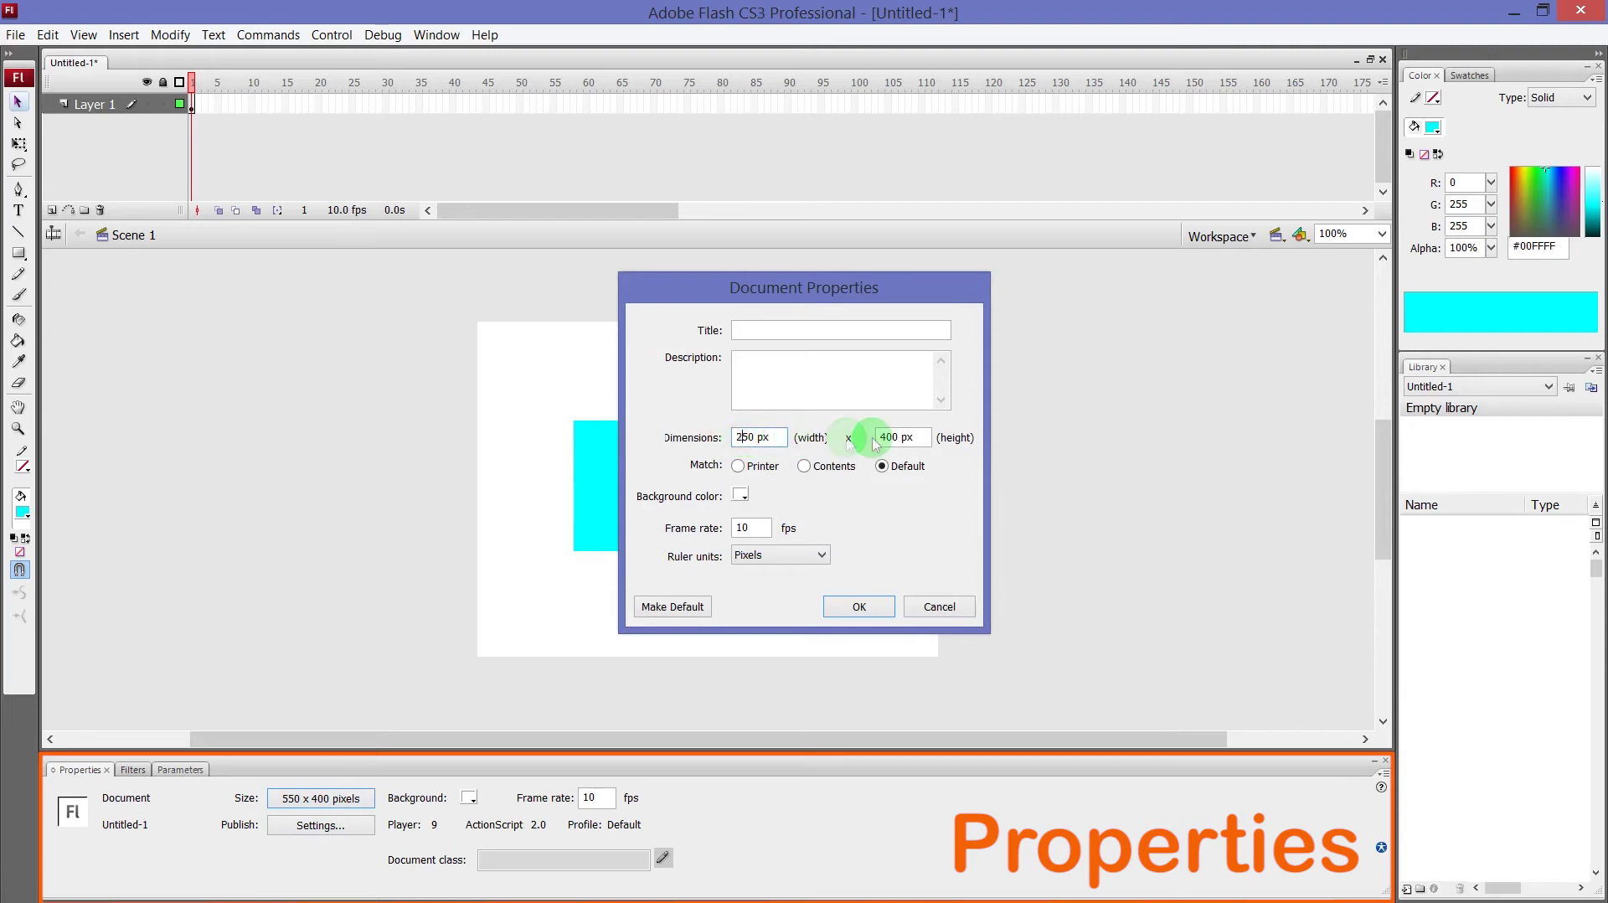
click(858, 606)
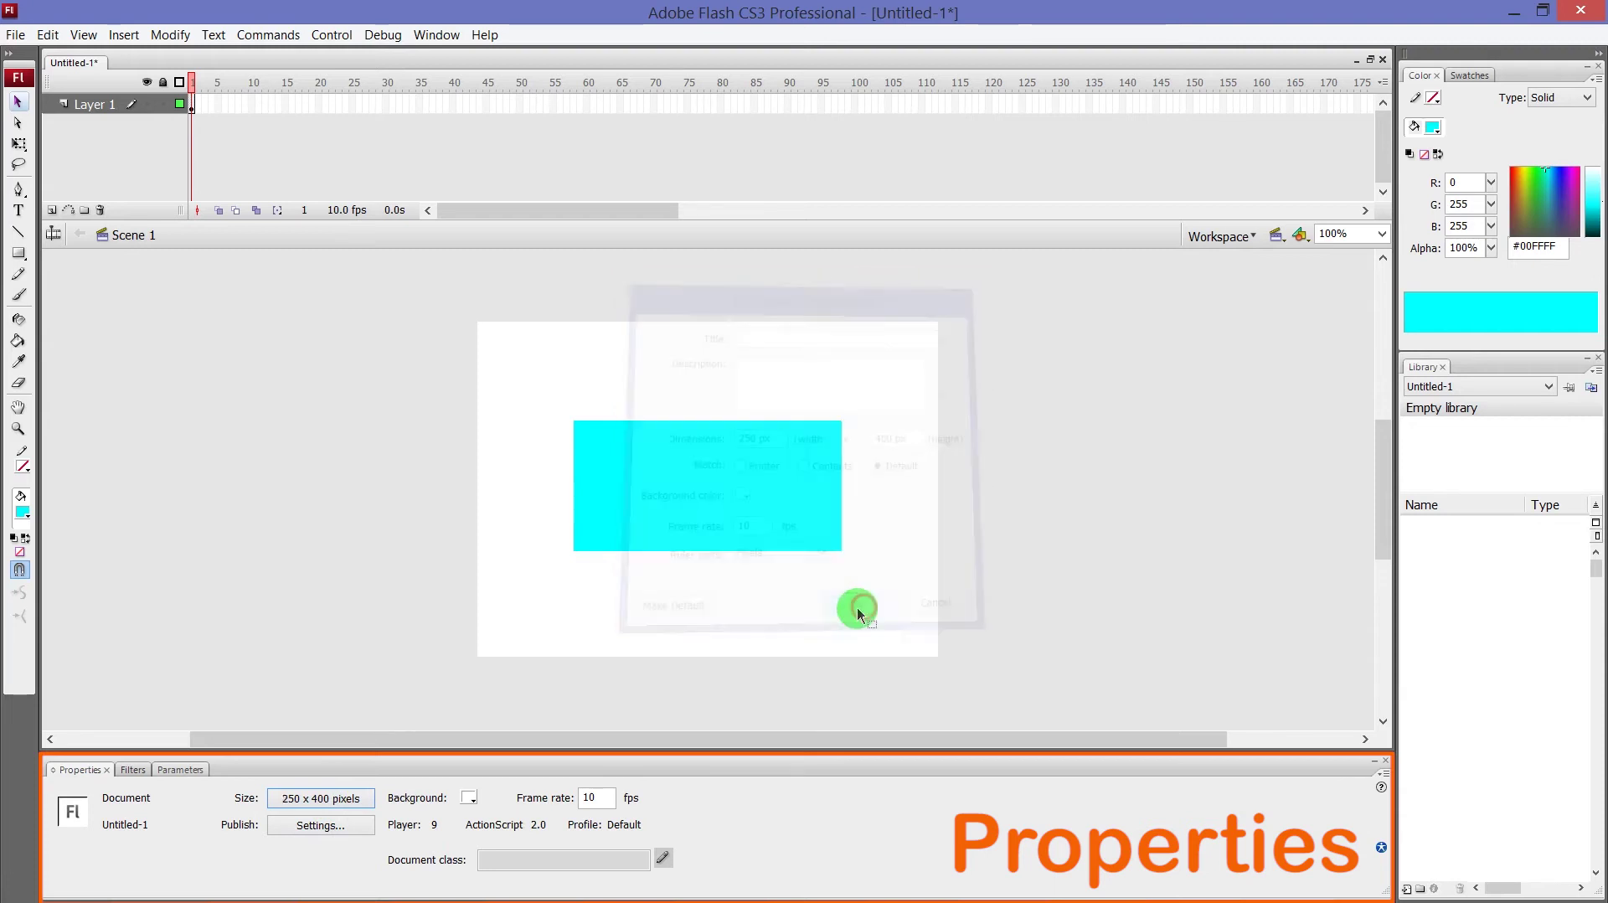
Move the cyan rectangle left with the Free Transform tool until it is roughly centred over the narrower stage
click(739, 516)
click(19, 144)
click(614, 452)
drag(658, 486, 535, 486)
click(763, 560)
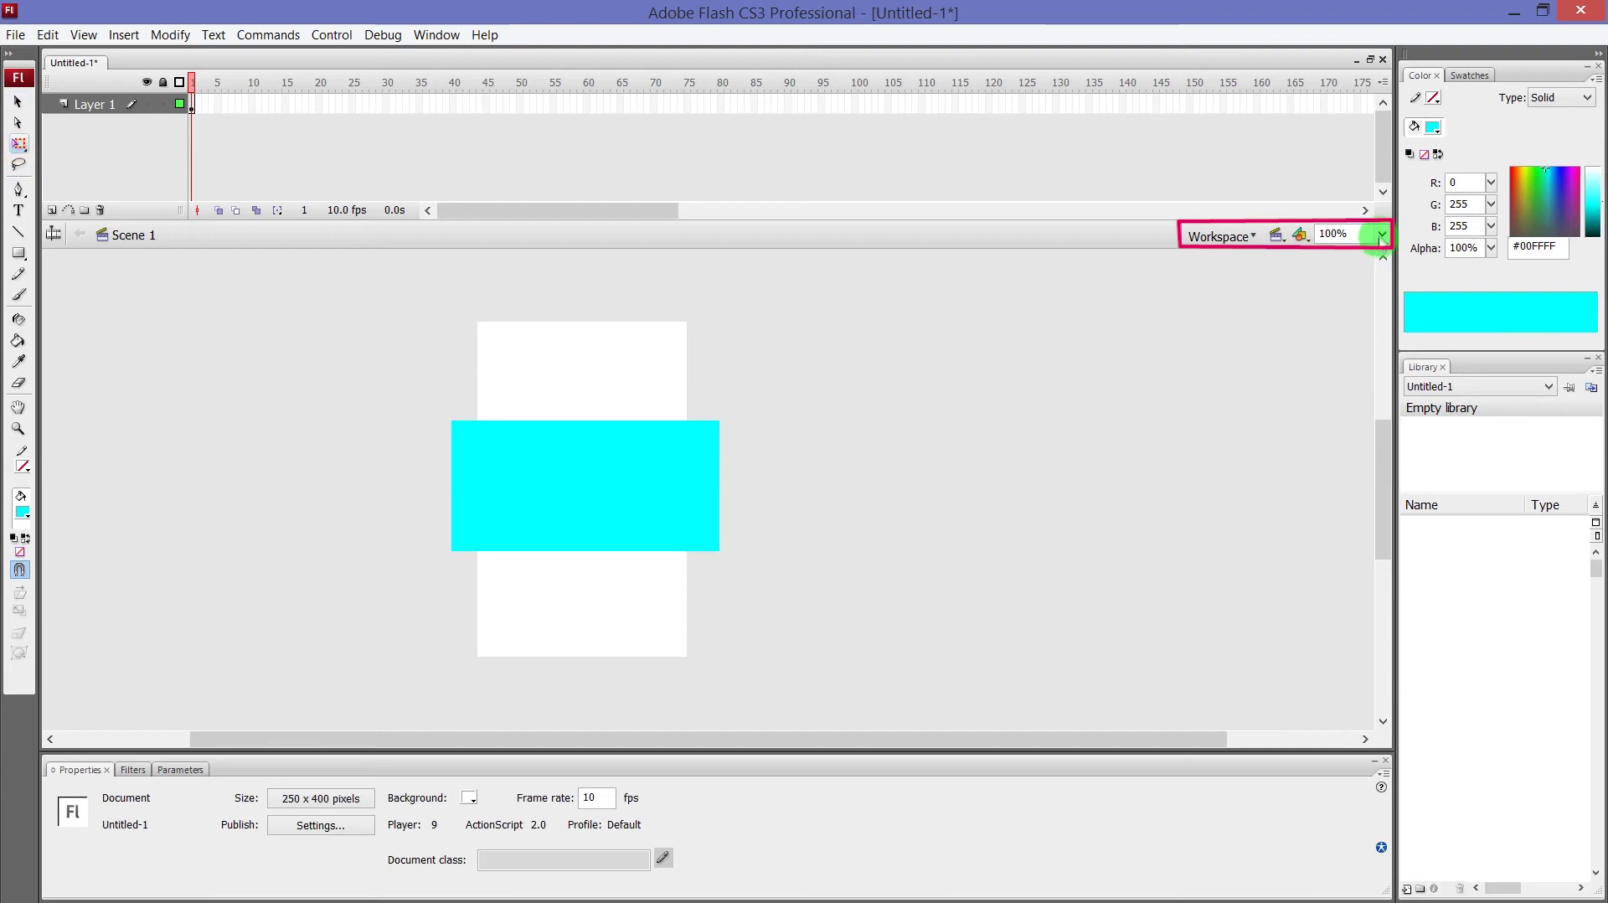
View the stage at the Show Frame, 800%, Fit in Window and Show All magnifications, ending with Show Frame
click(1381, 235)
click(1360, 264)
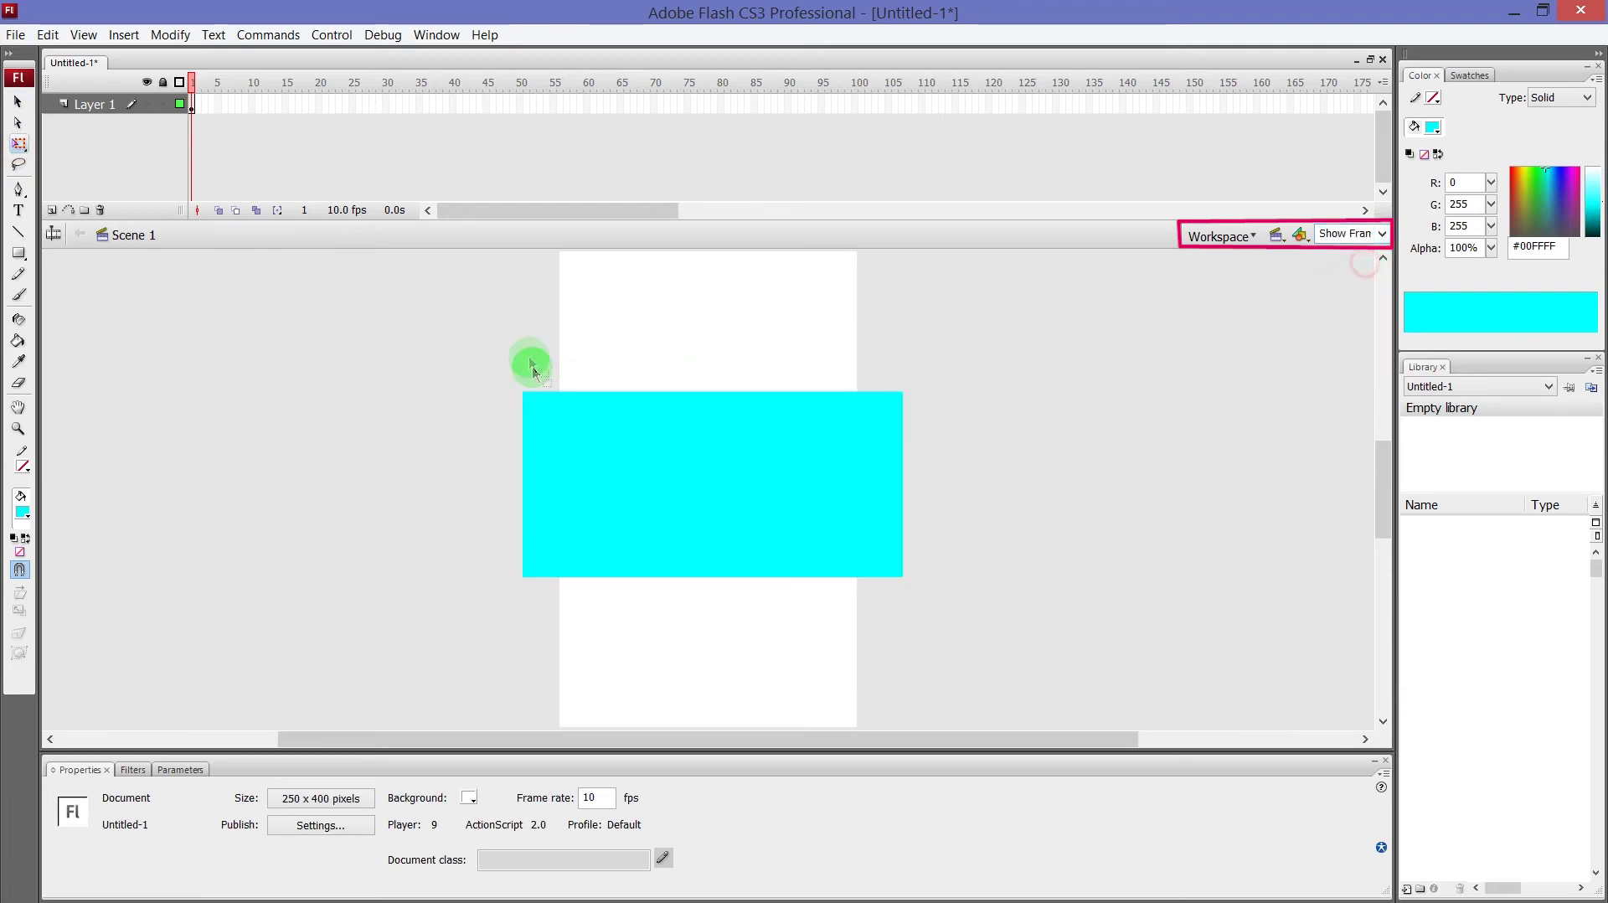
click(1381, 236)
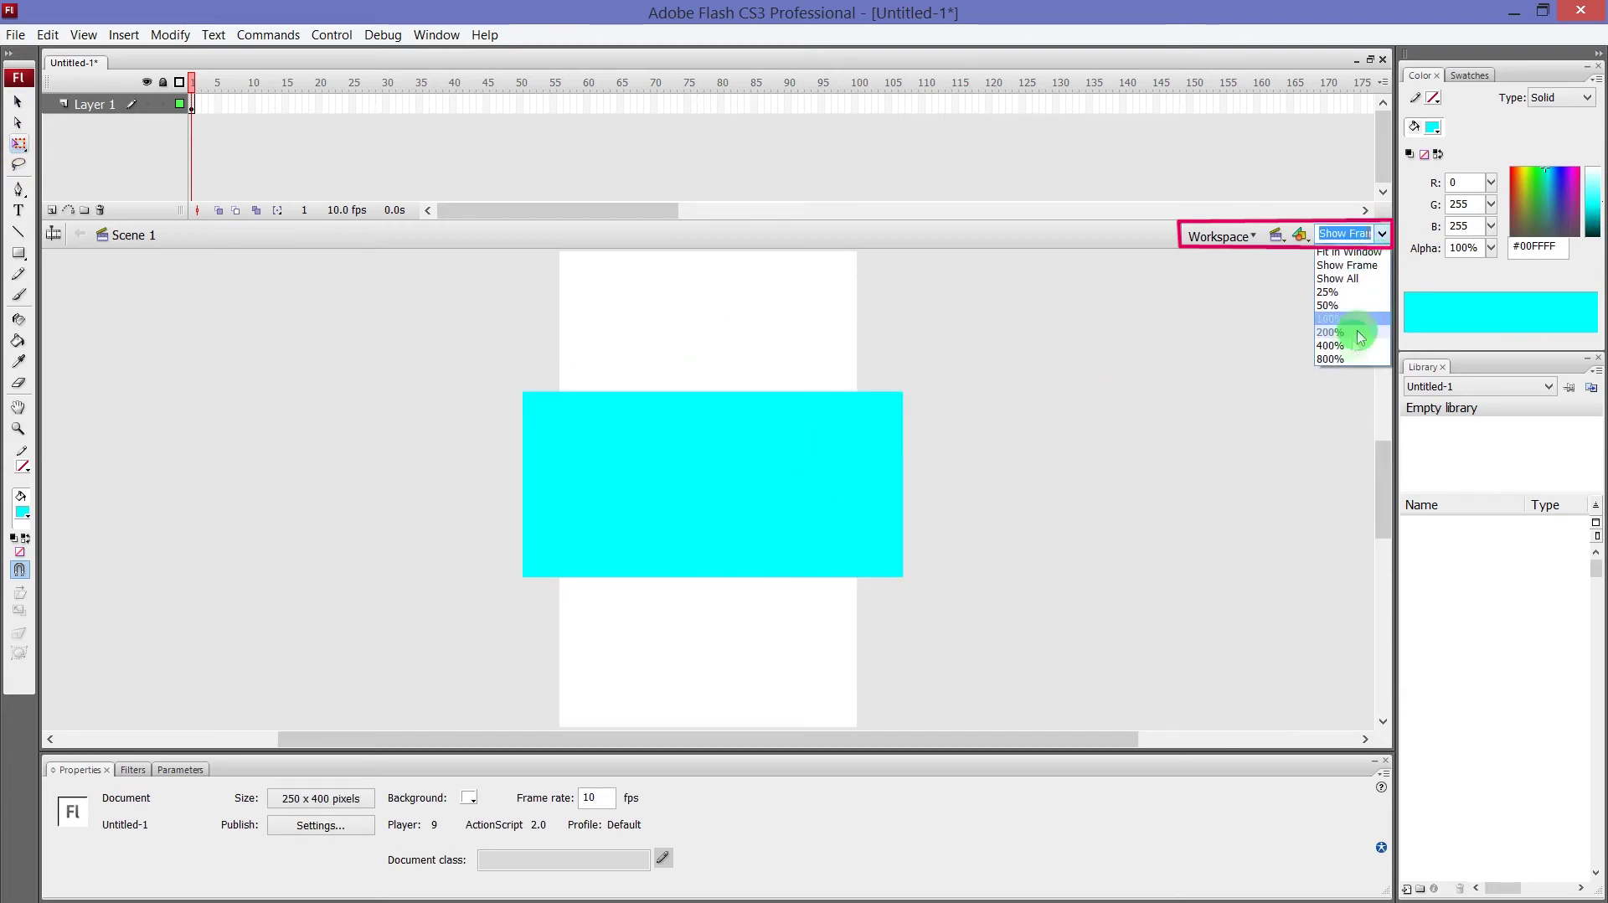
click(1341, 355)
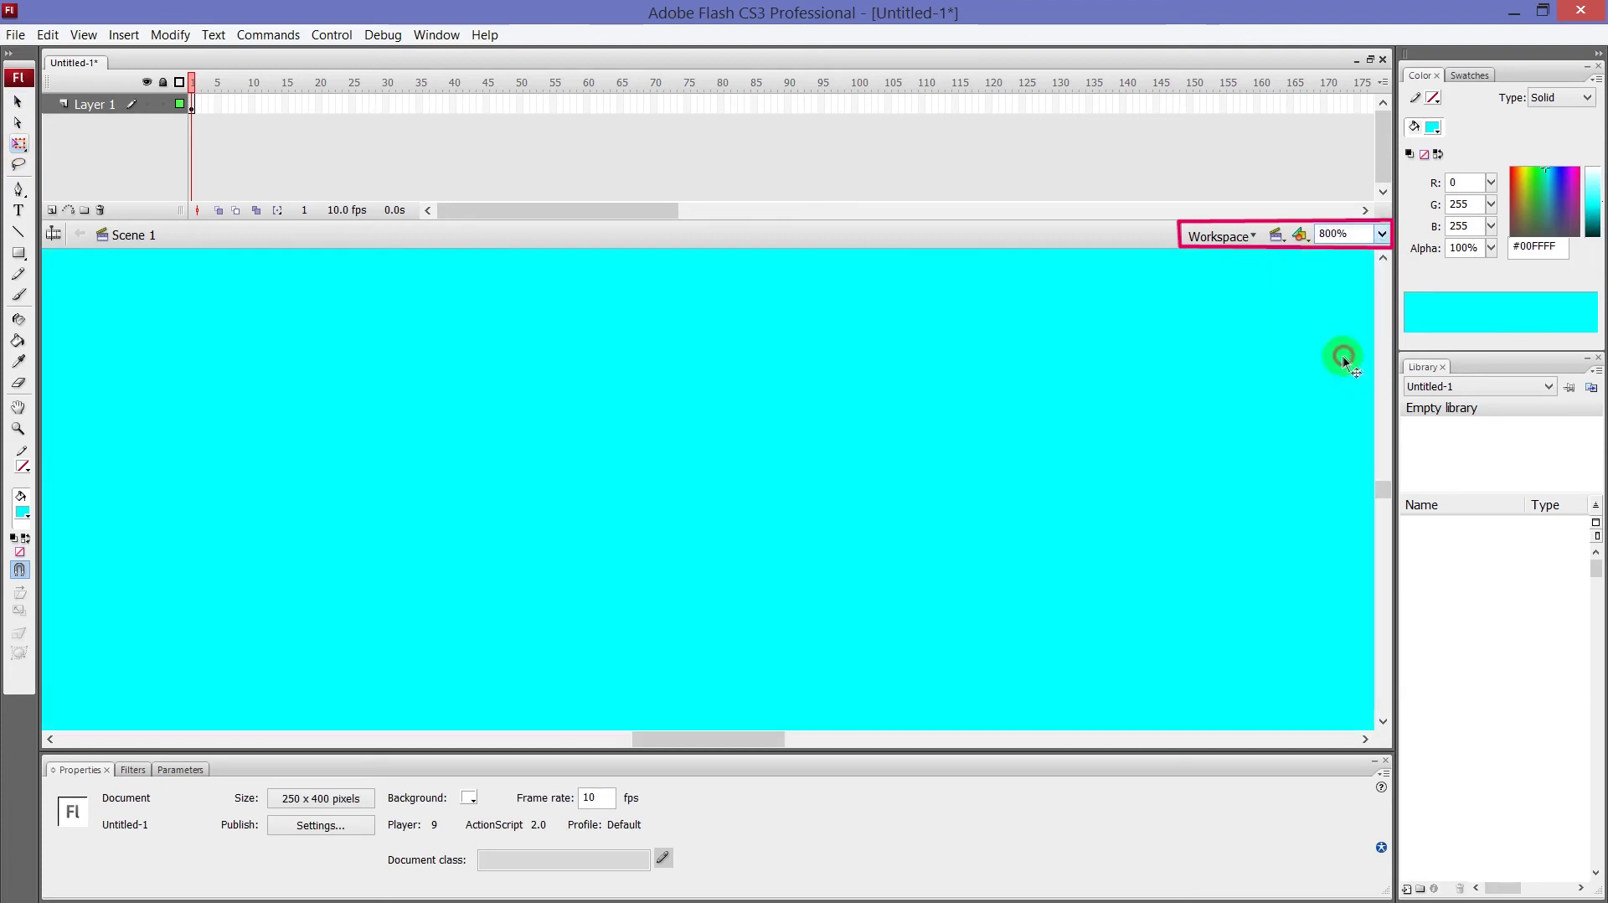
click(1383, 235)
click(1360, 254)
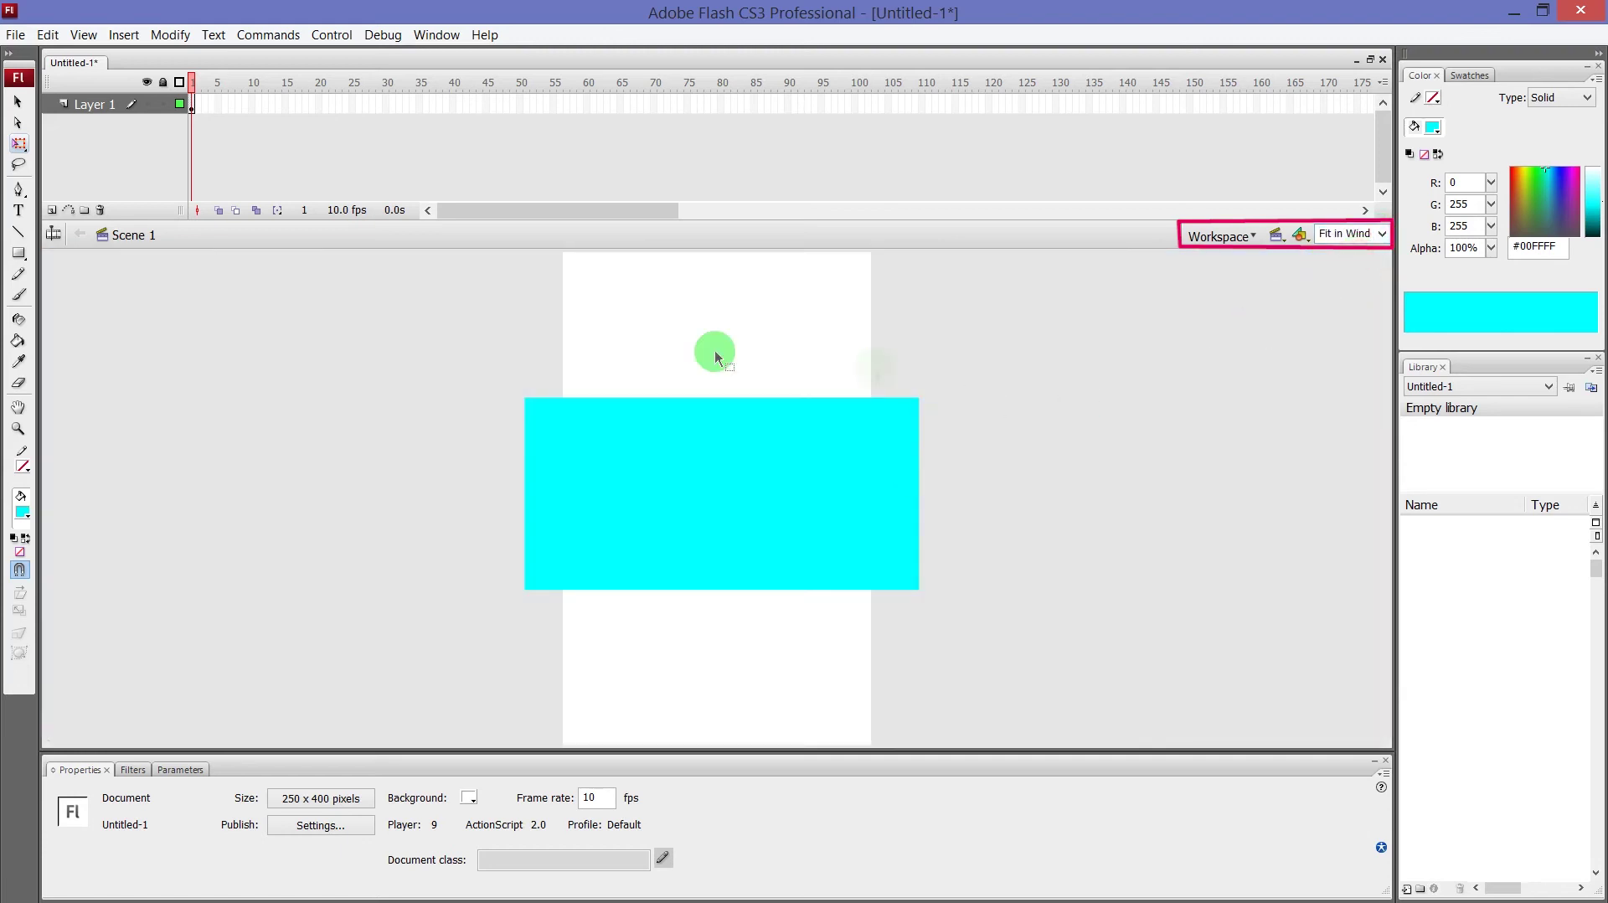
click(1380, 235)
click(1346, 279)
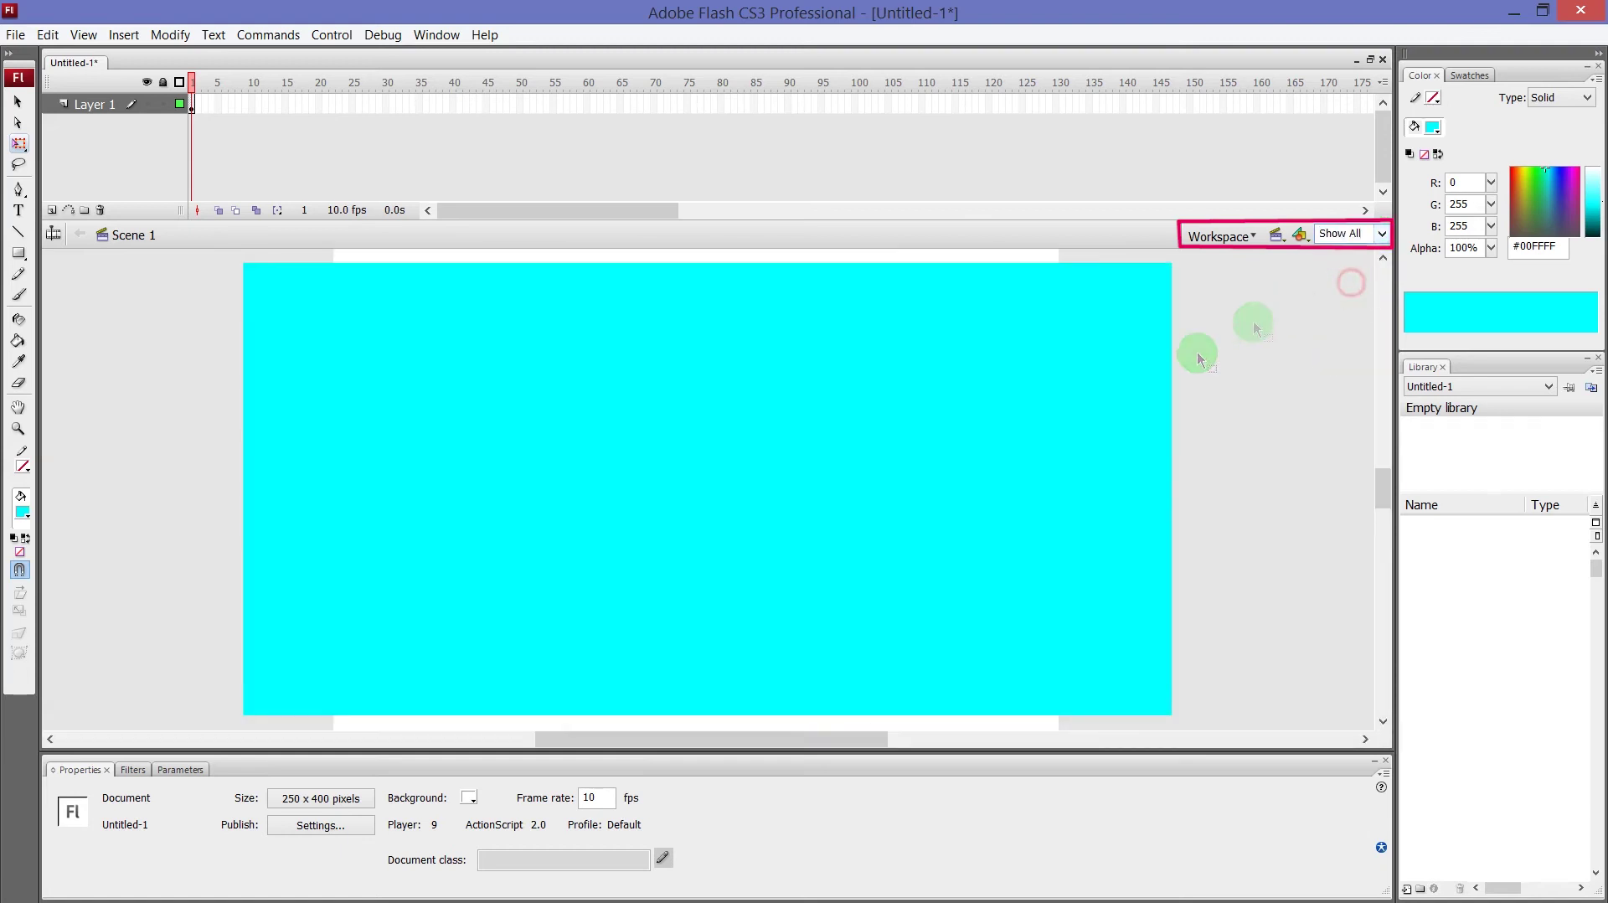
click(1381, 236)
click(1357, 270)
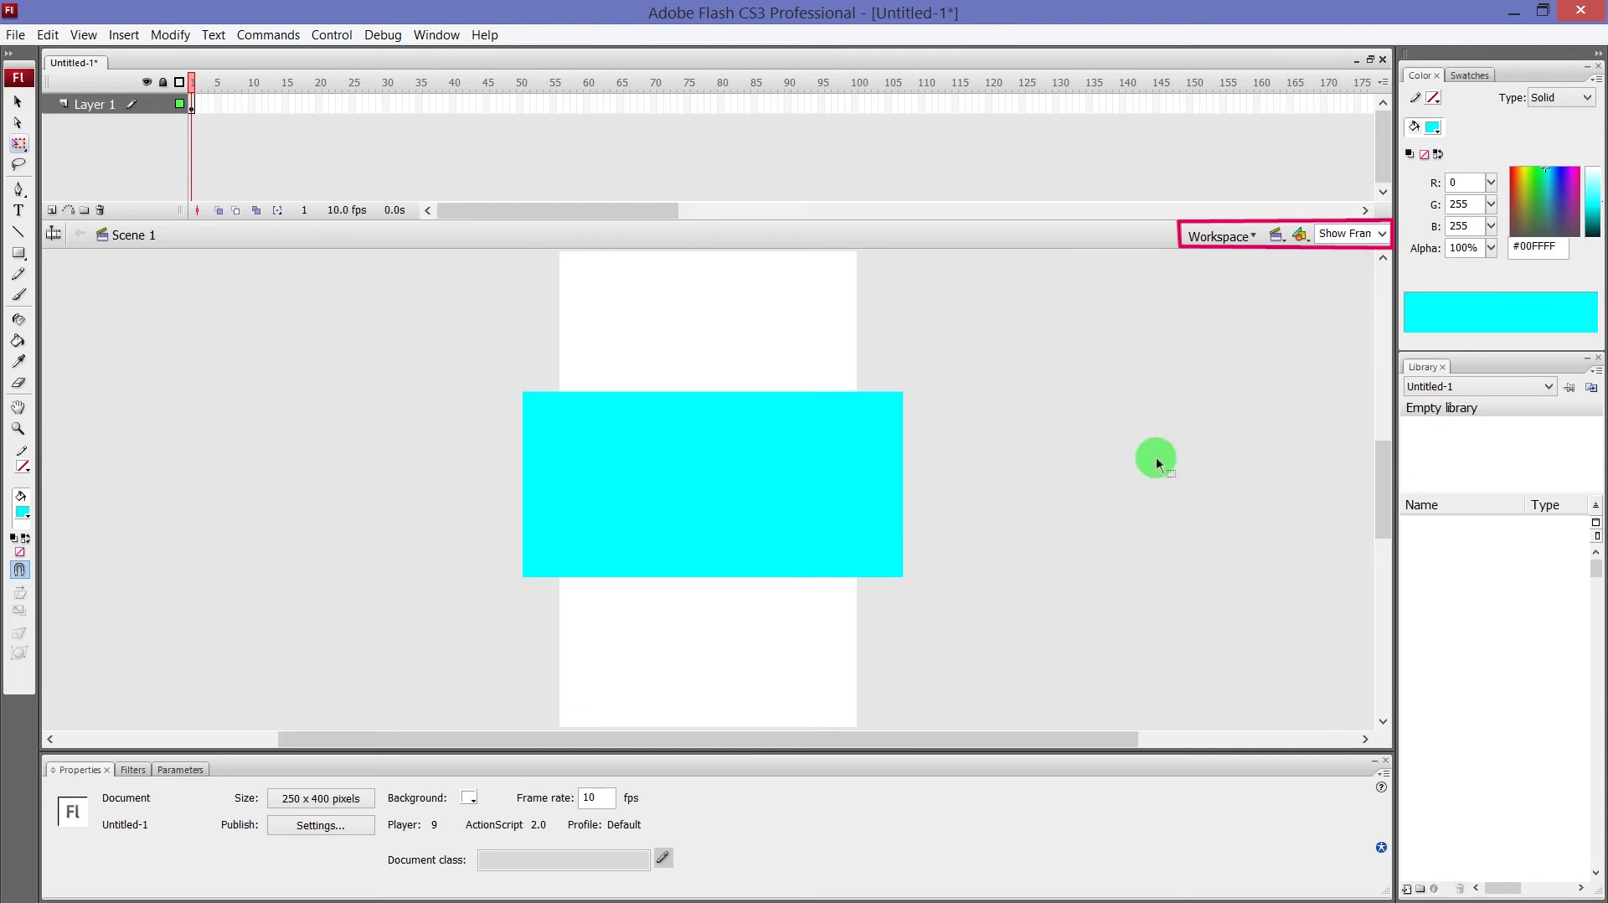
View the Swatches and Color panels, and add the Align and Info panels to the workspace
click(1463, 75)
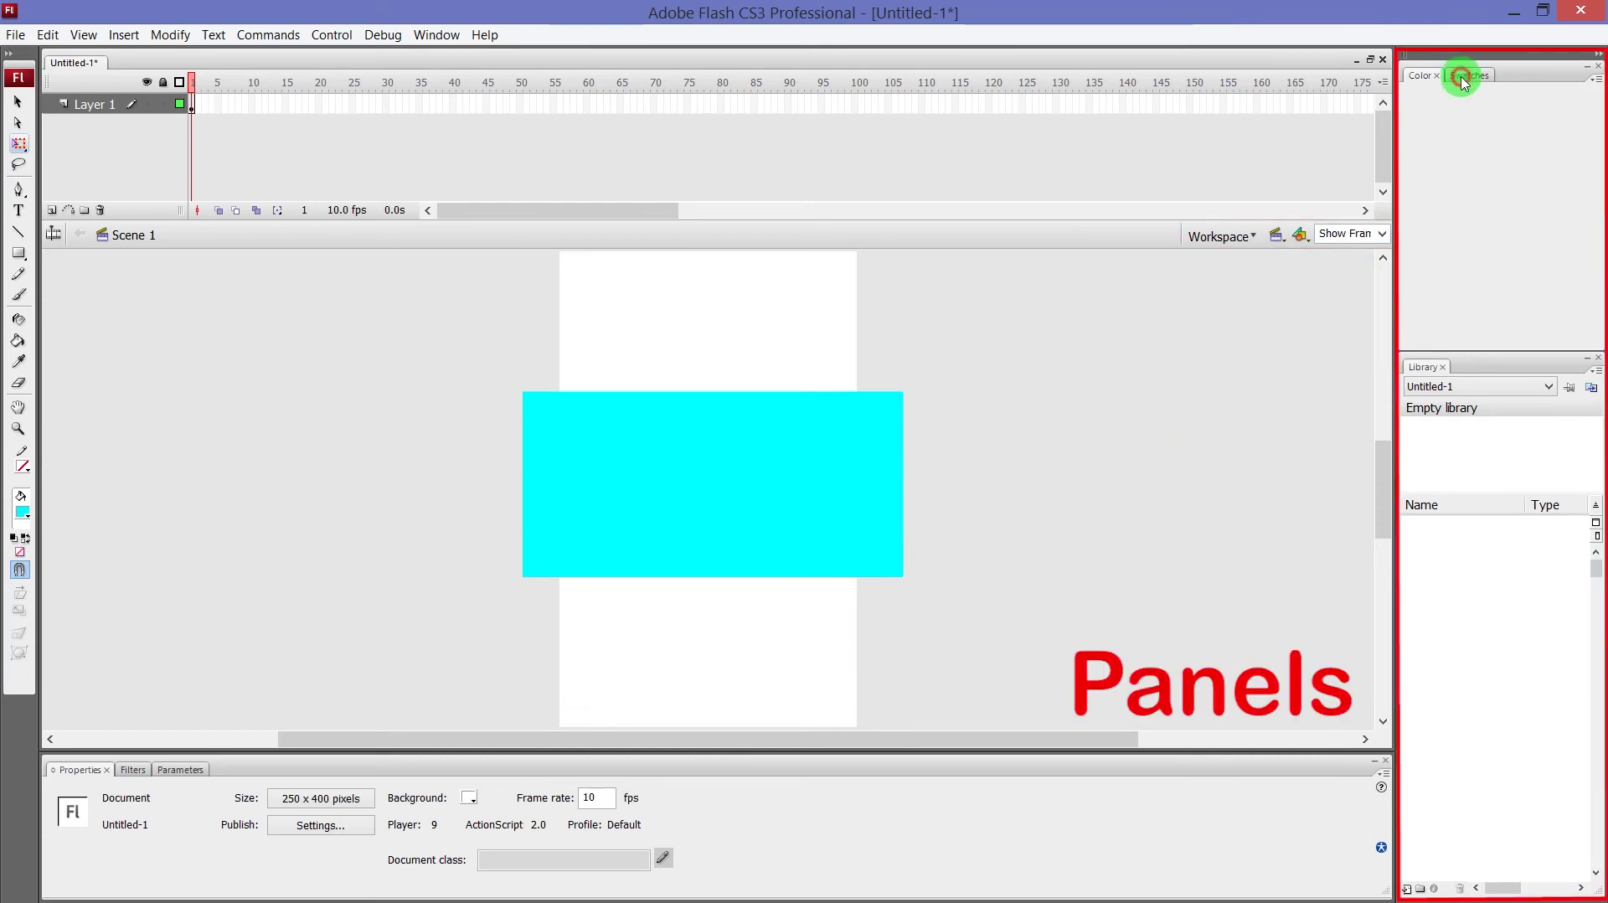
click(1419, 75)
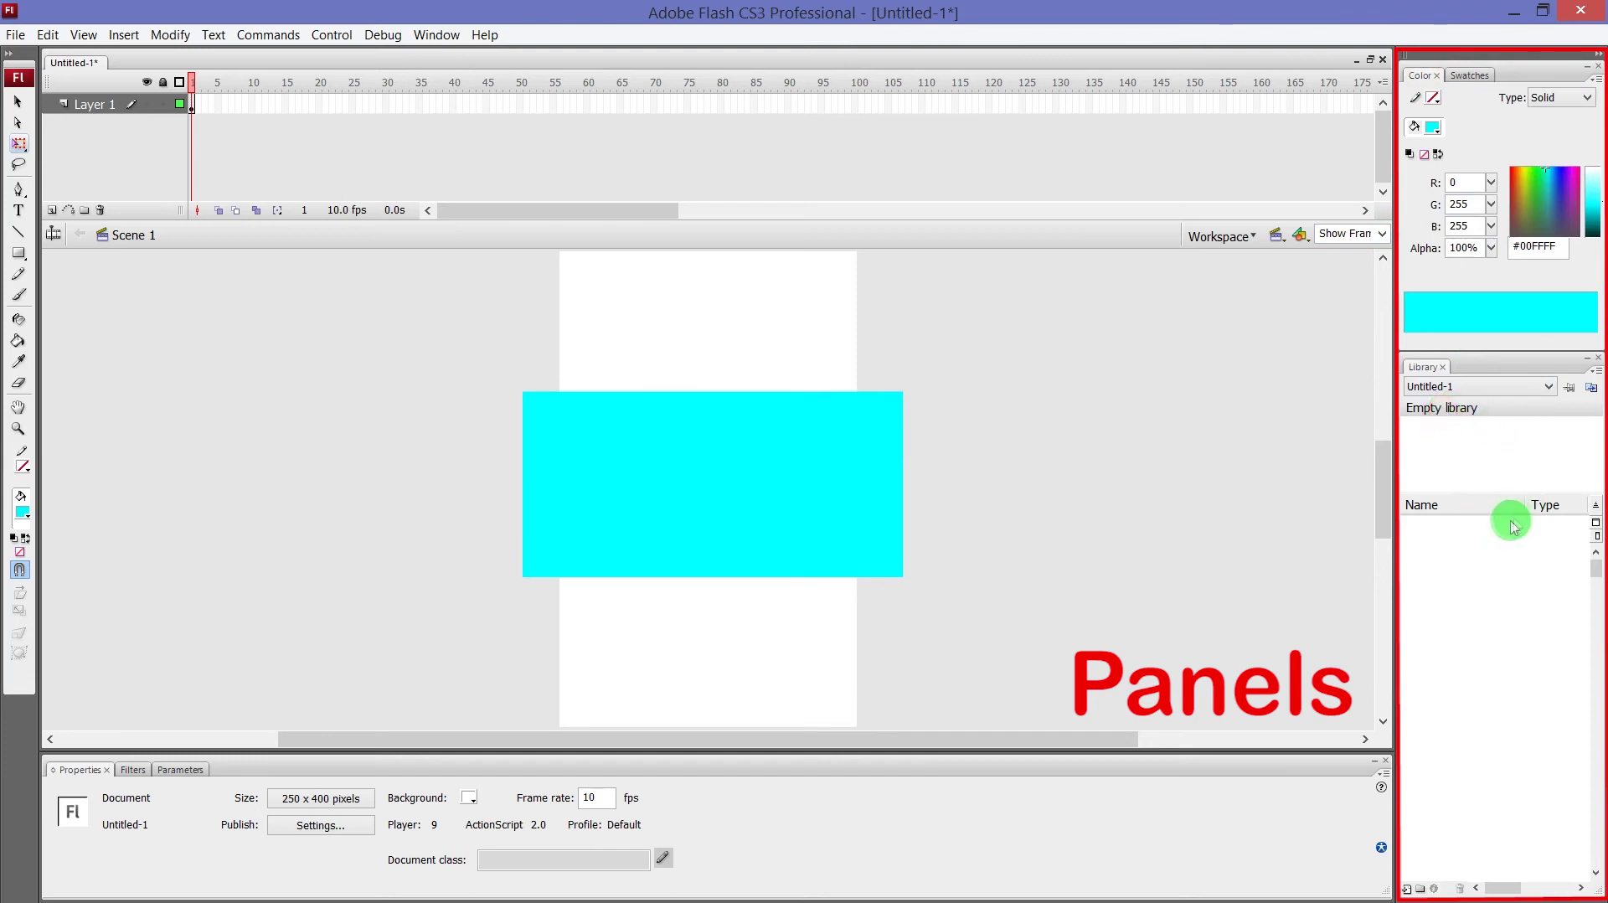
click(435, 35)
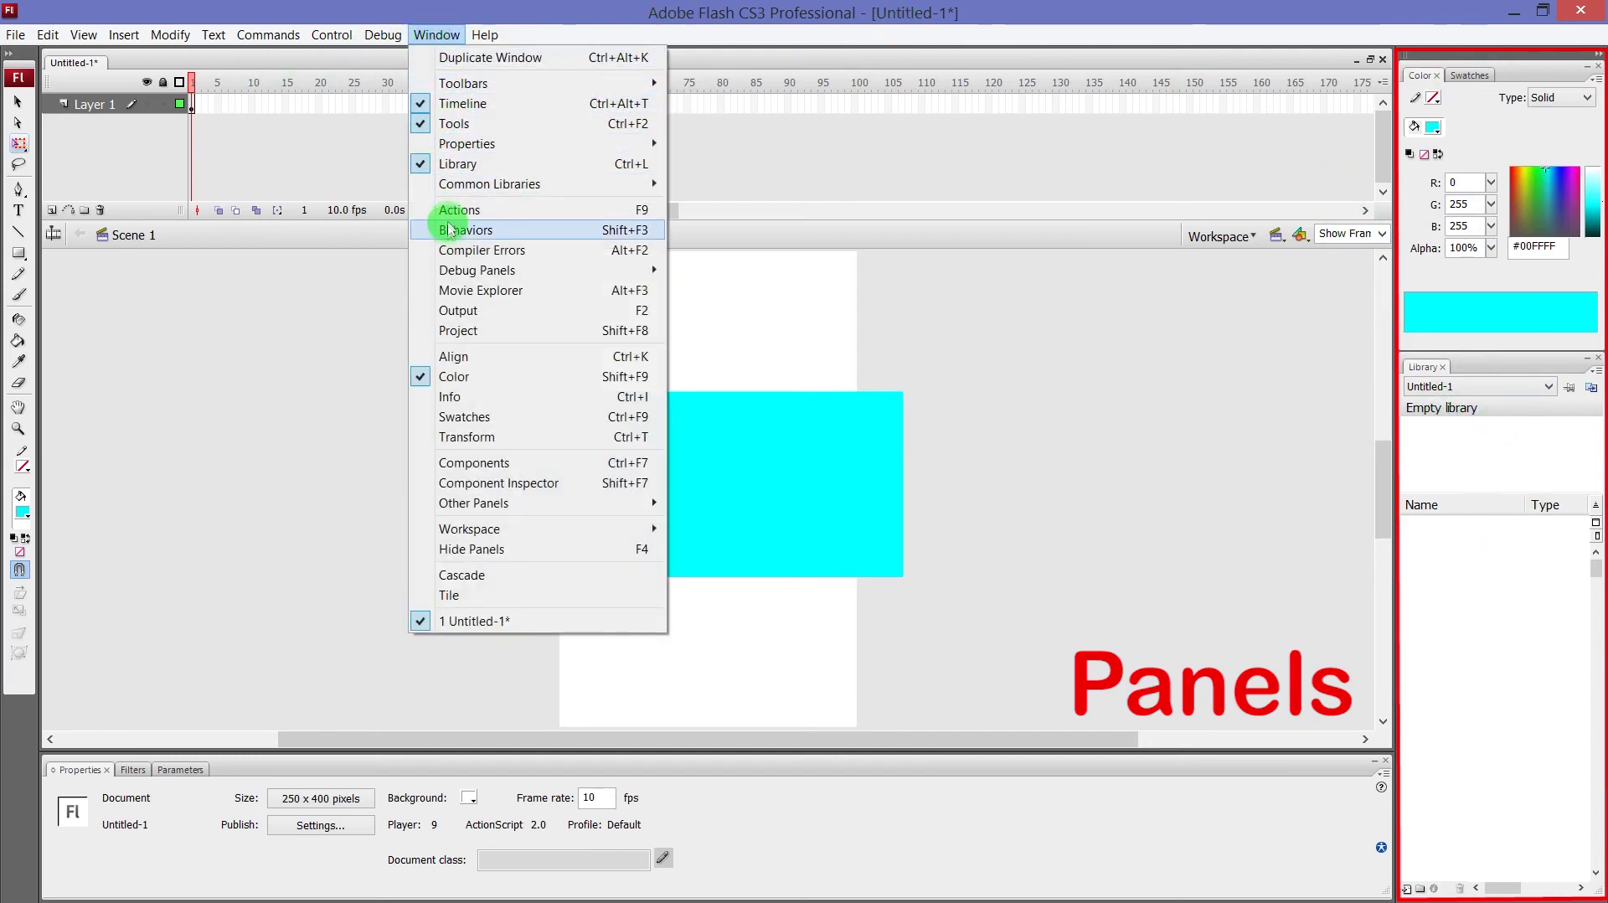
click(474, 358)
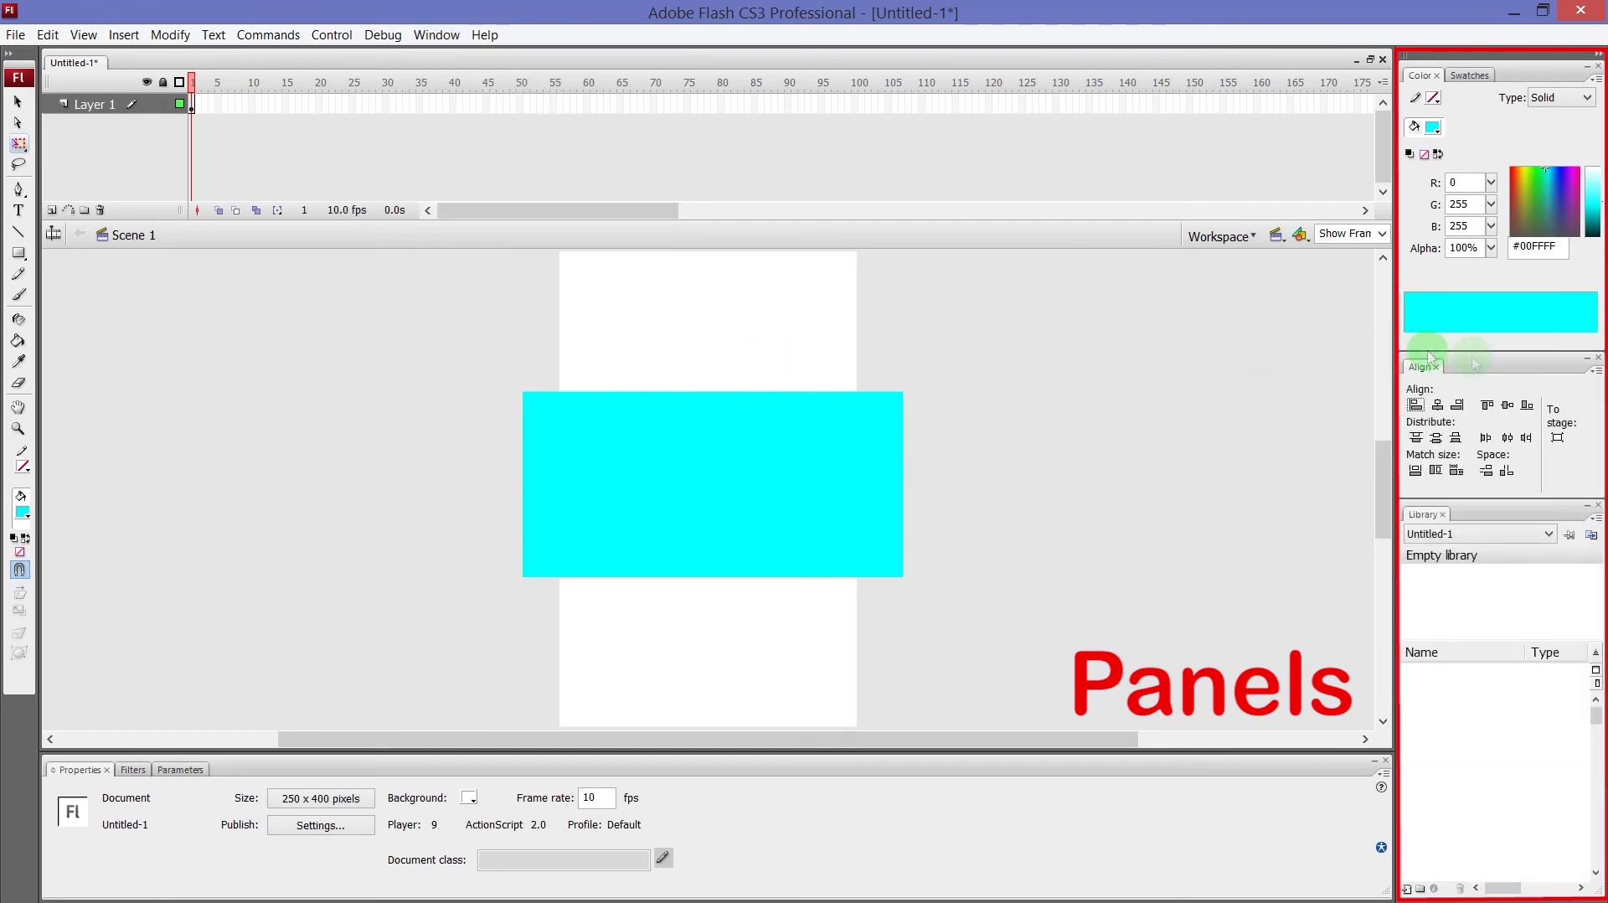
click(435, 34)
click(482, 397)
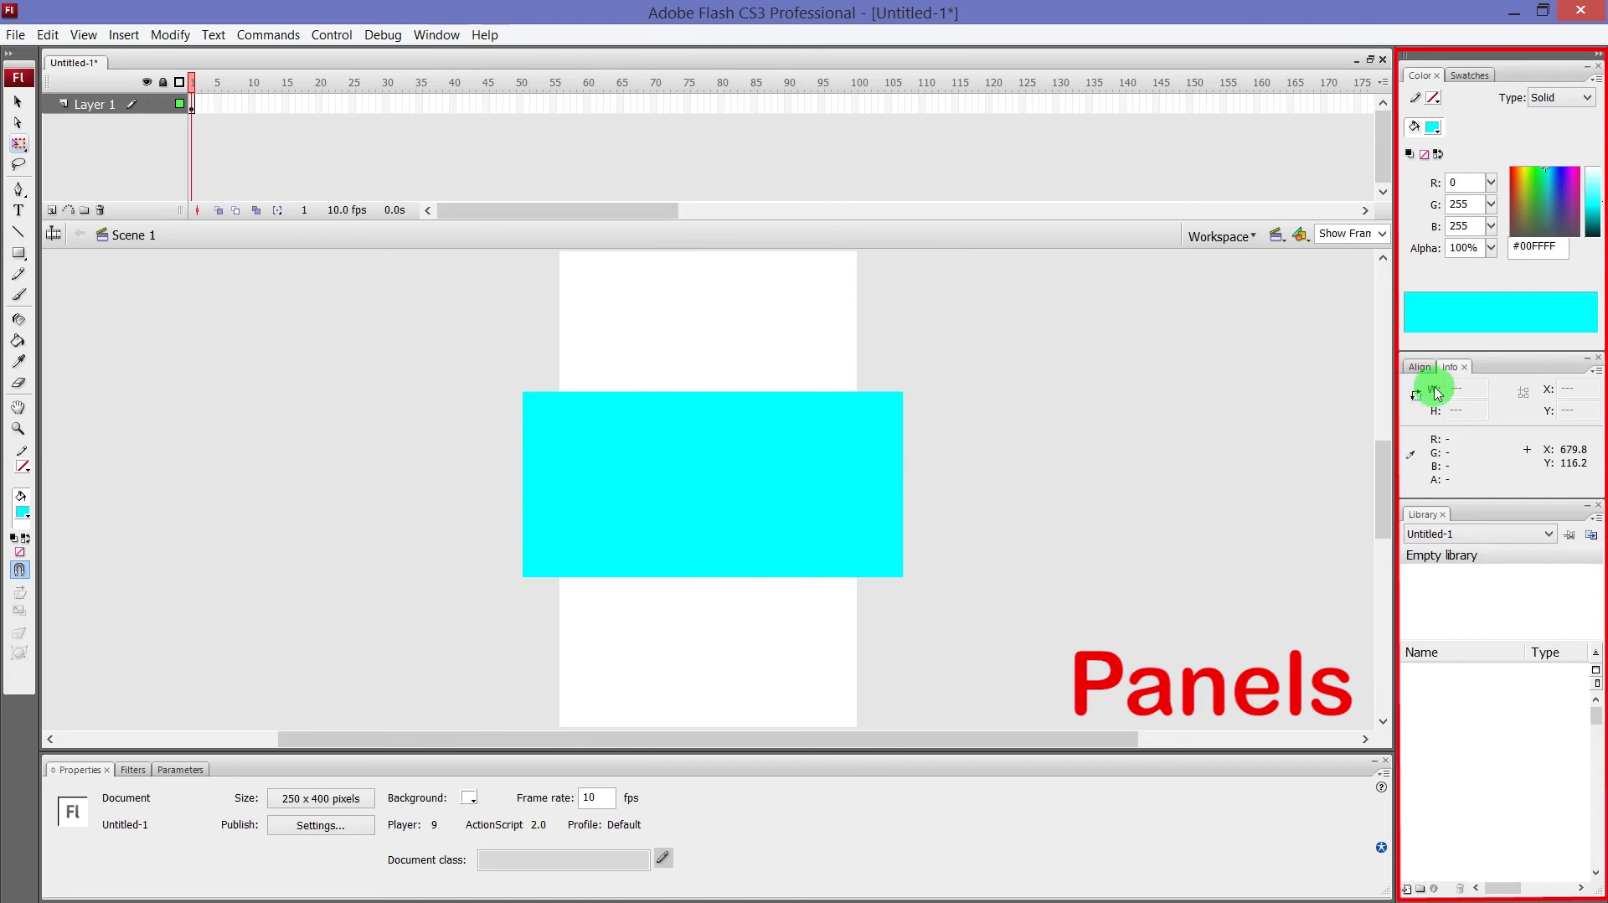
Switch between the Color and Swatches panels, leaving Swatches in front
click(436, 35)
click(469, 381)
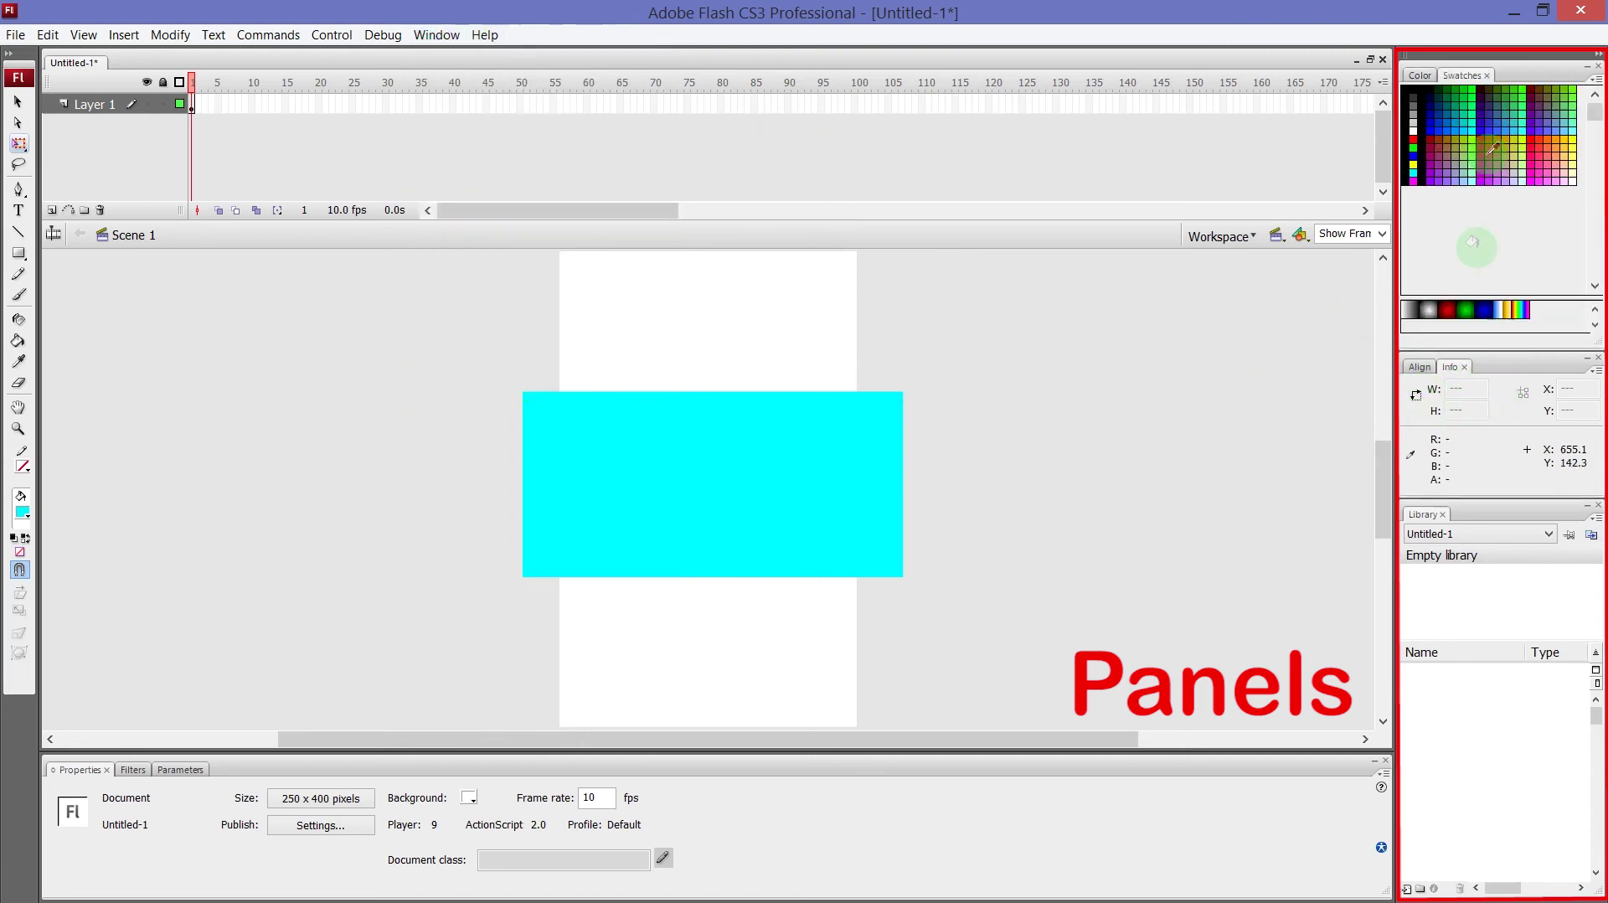
click(1429, 77)
click(1459, 74)
Add the Transform panel to the Align and Info group, view Info, and leave Align in front
click(436, 34)
click(467, 437)
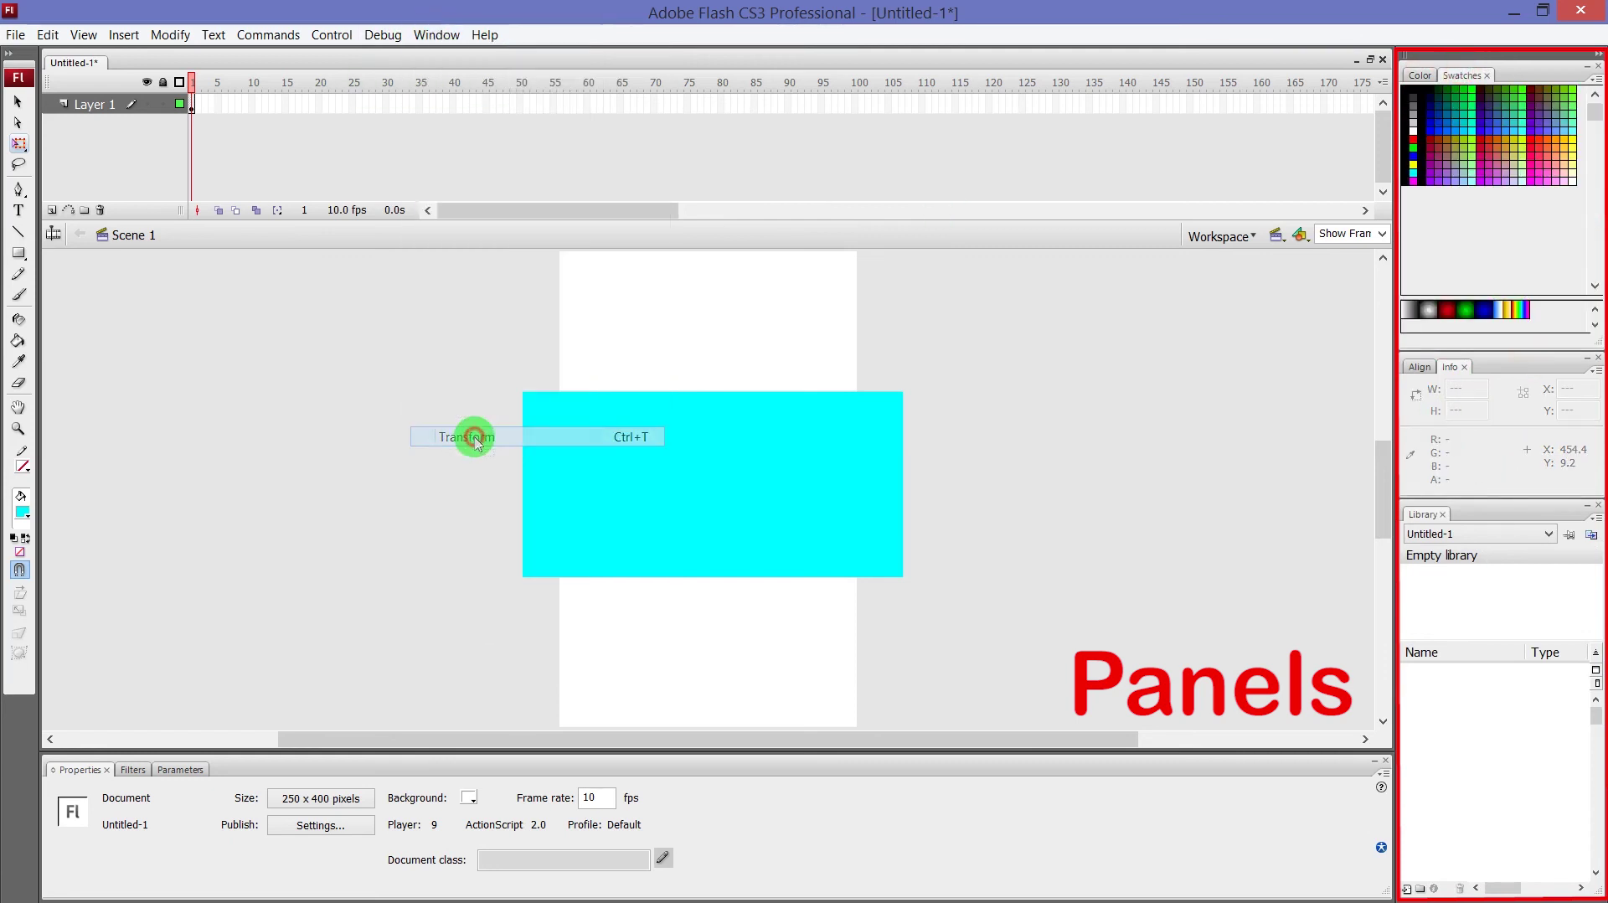
click(1448, 370)
click(1413, 367)
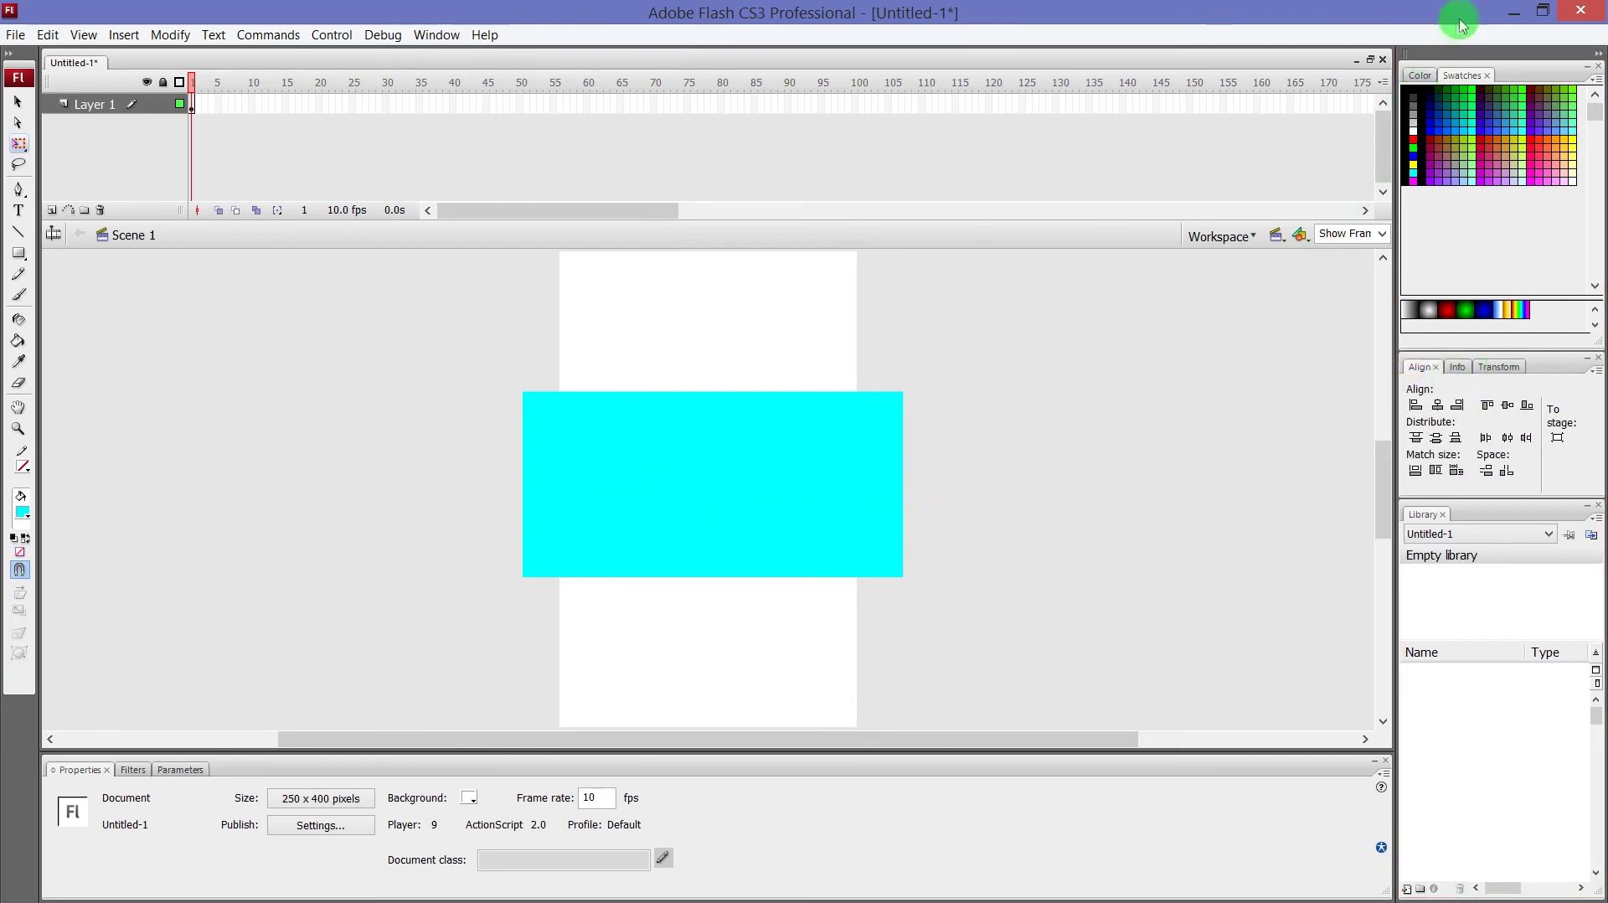
Minimize the Flash window and the Recordings folder window to show the desktop
click(1513, 11)
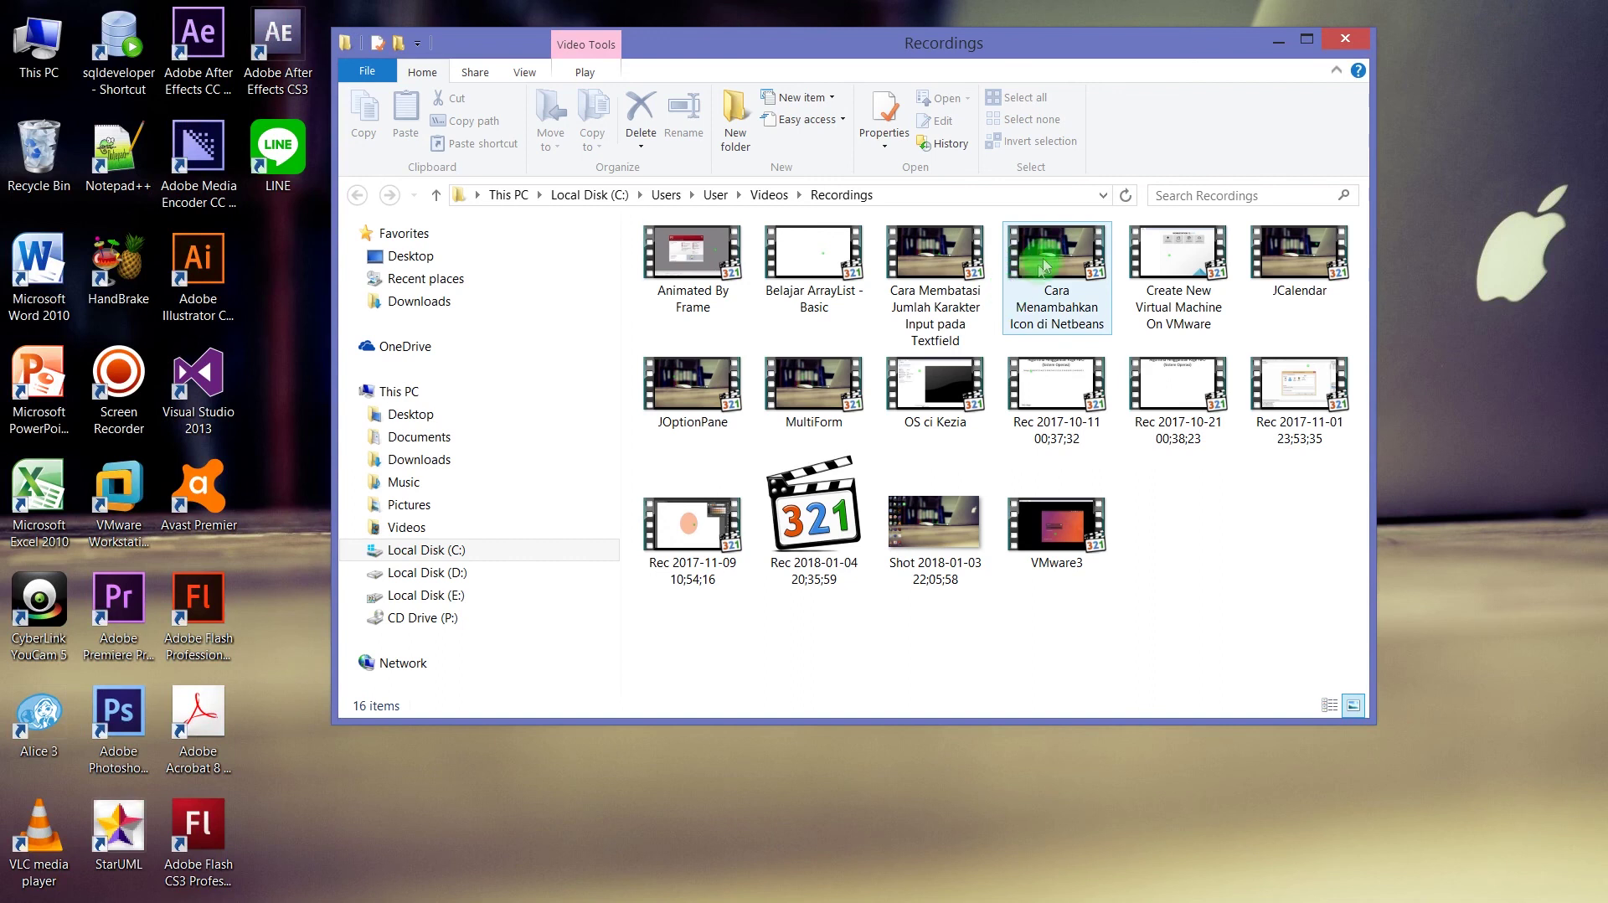
click(1275, 40)
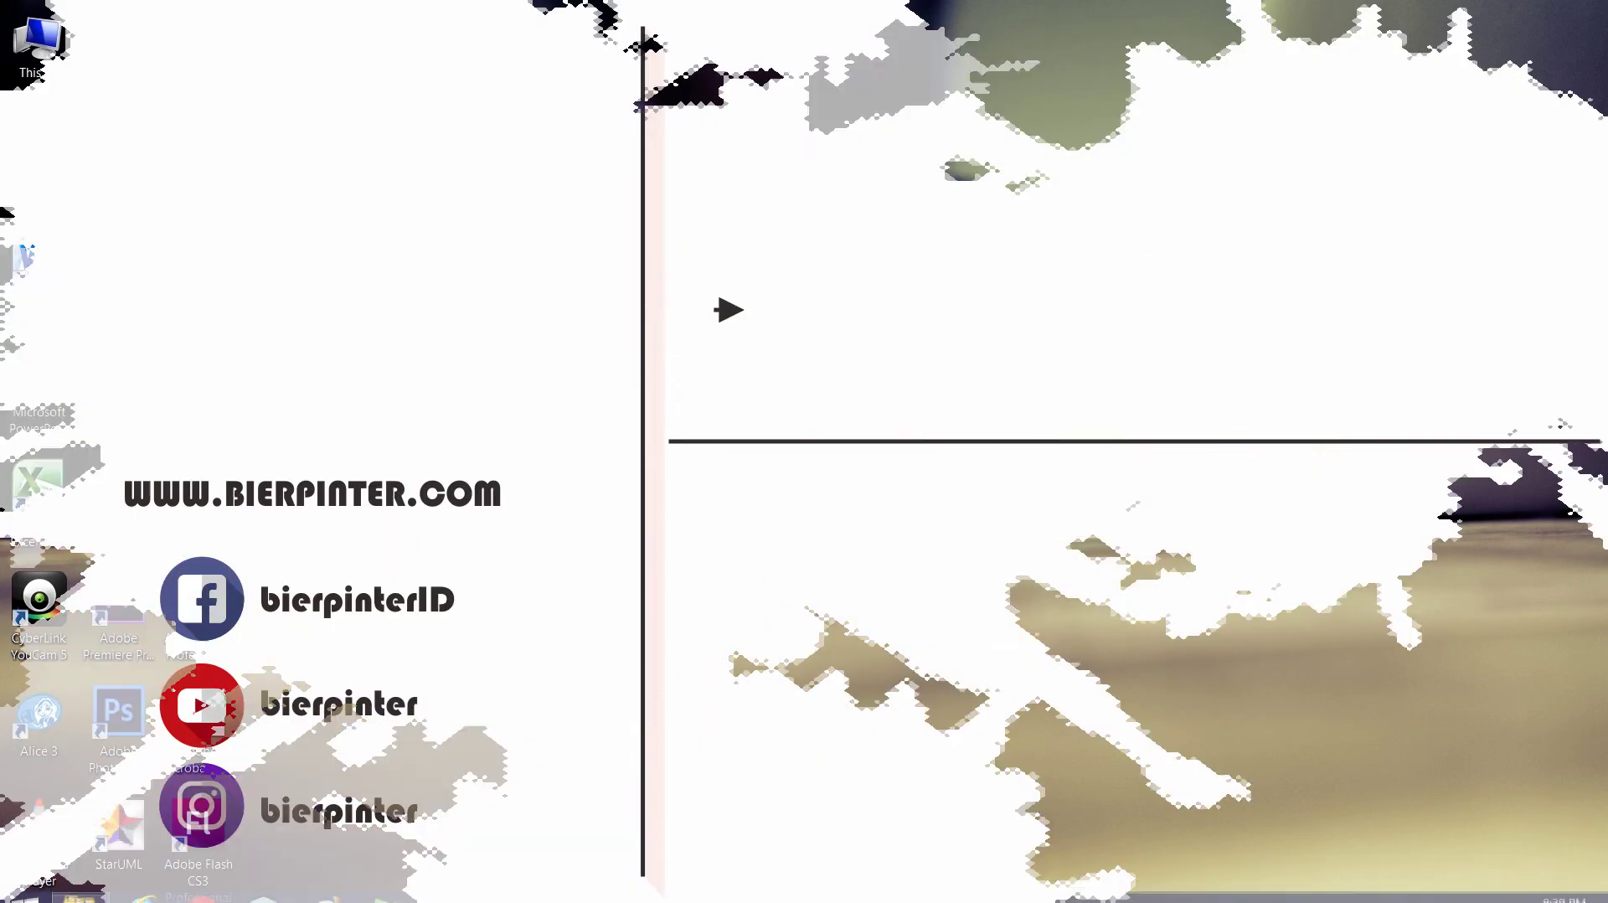